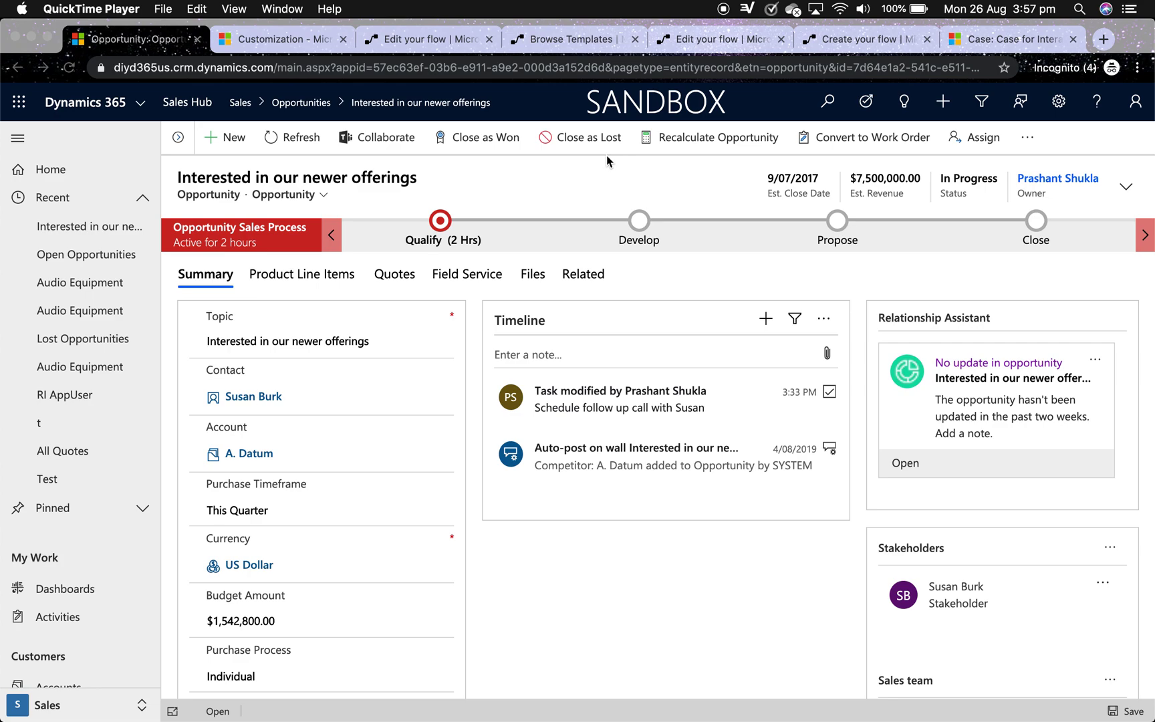
Open the Close as Lost form for the opportunity and examine the Opportunity Close fields.
left_click(576, 143)
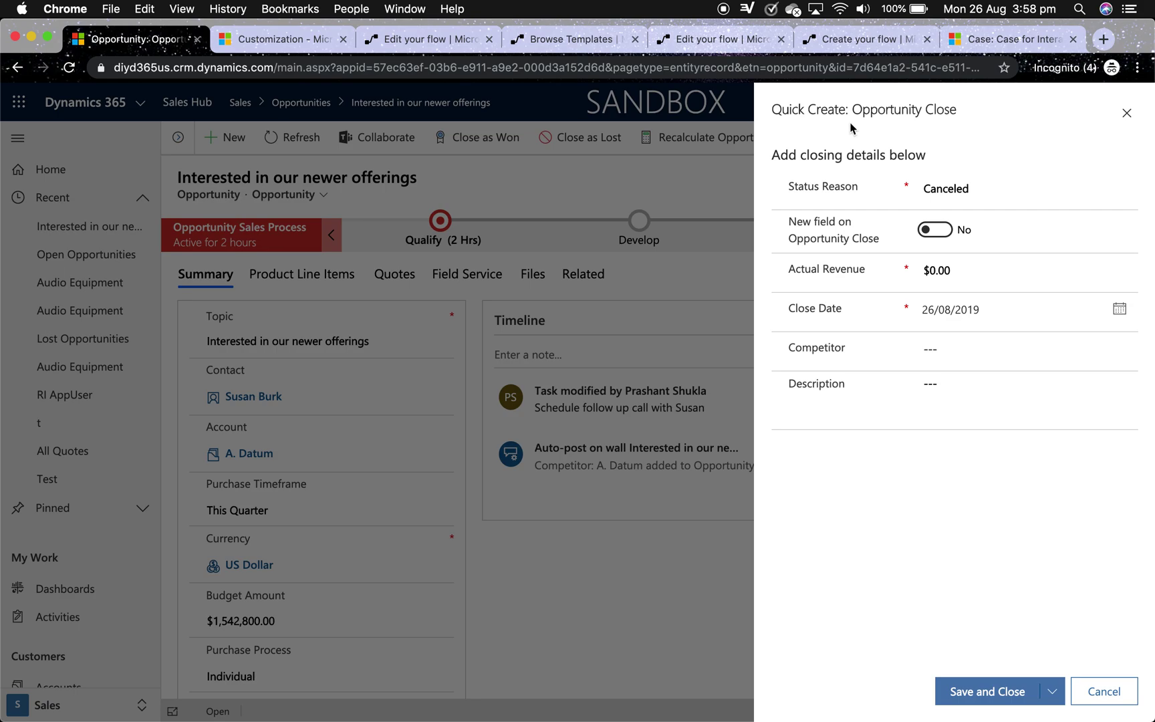
left_click_drag(853, 109, 970, 119)
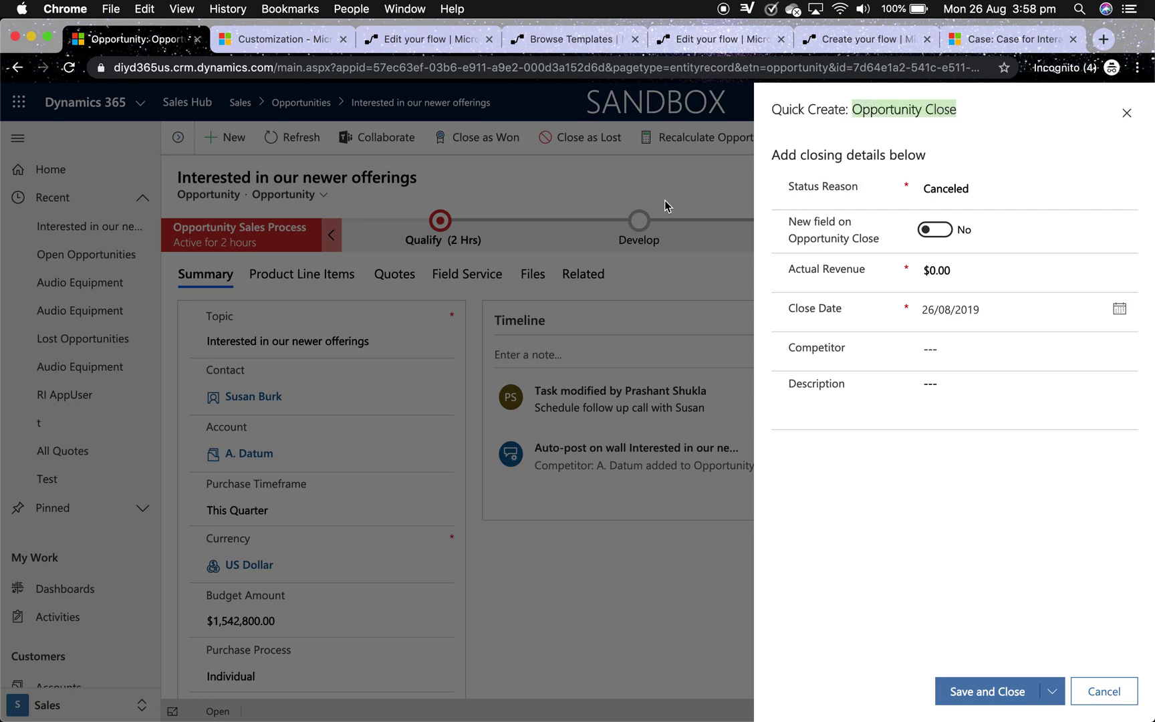
left_click(852, 176)
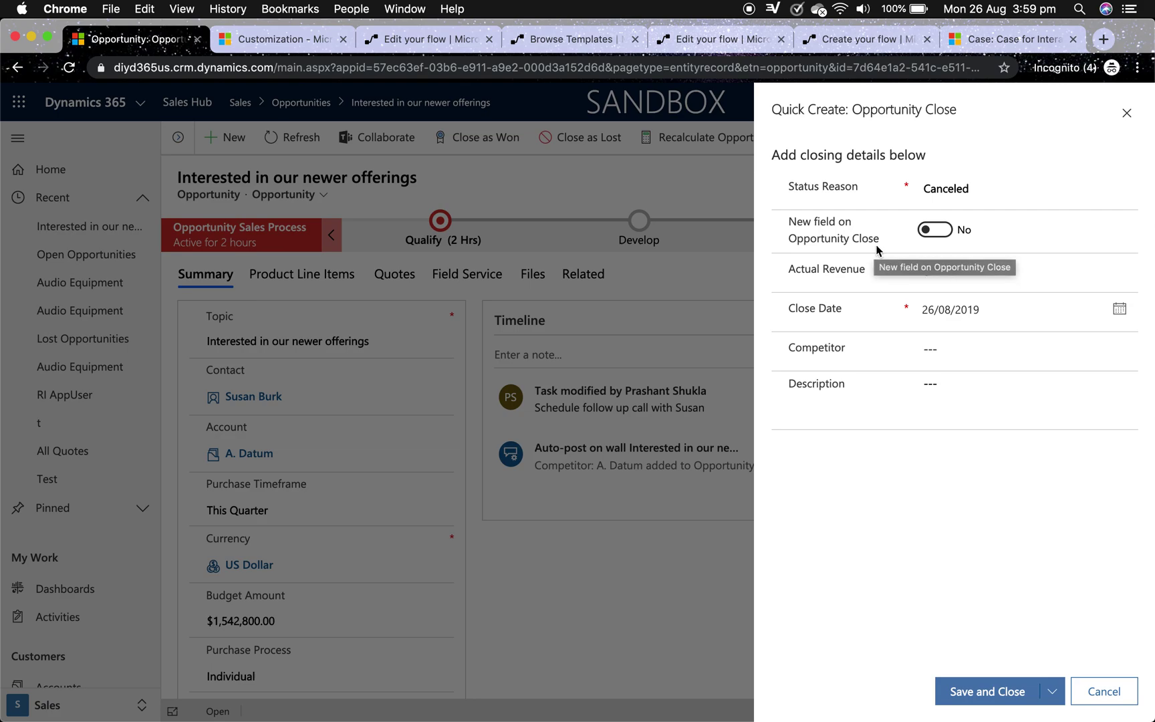
In the template-based "Send an email when a Dynamics 365 record is updated - 2" flow, clear the email recipient and re-insert the Email Address dynamic content.
left_click(554, 42)
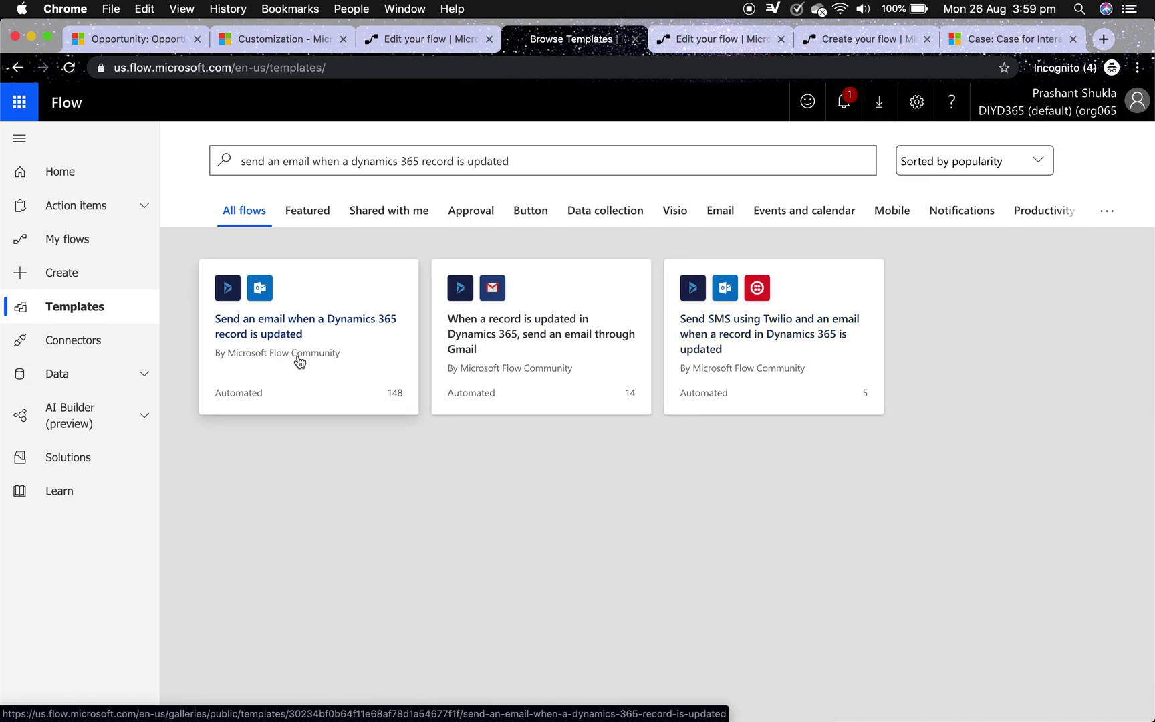
left_click(716, 40)
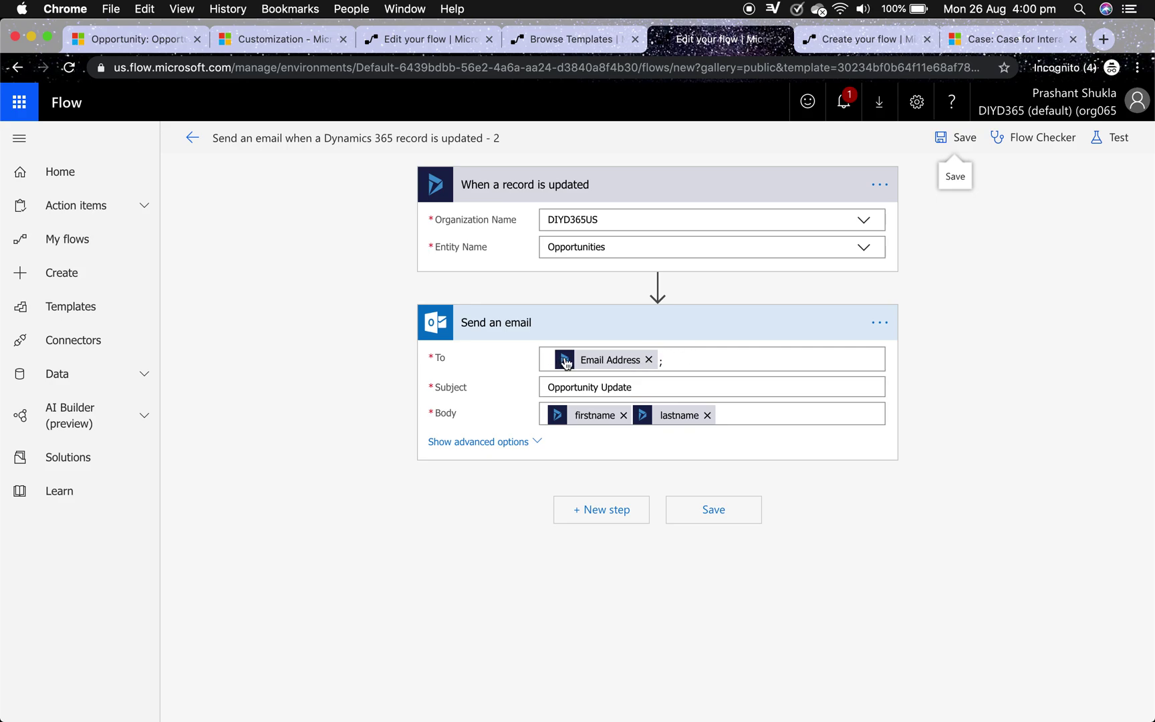
left_click(649, 360)
key("BackSpace")
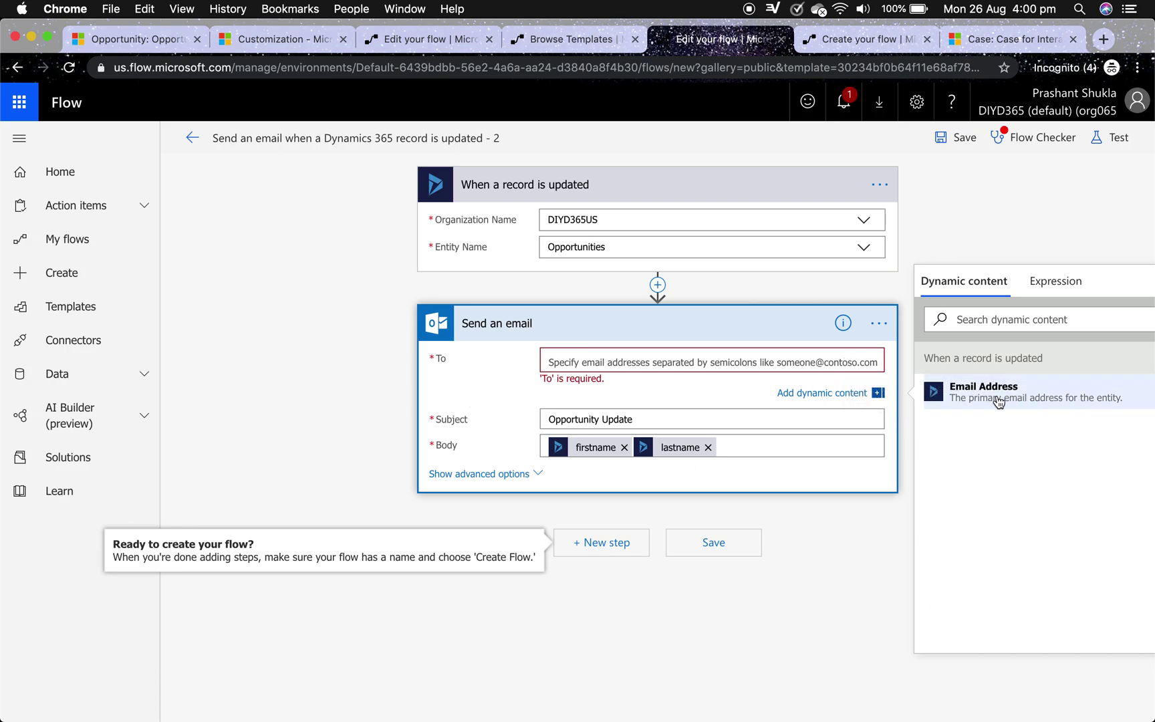
left_click(1086, 397)
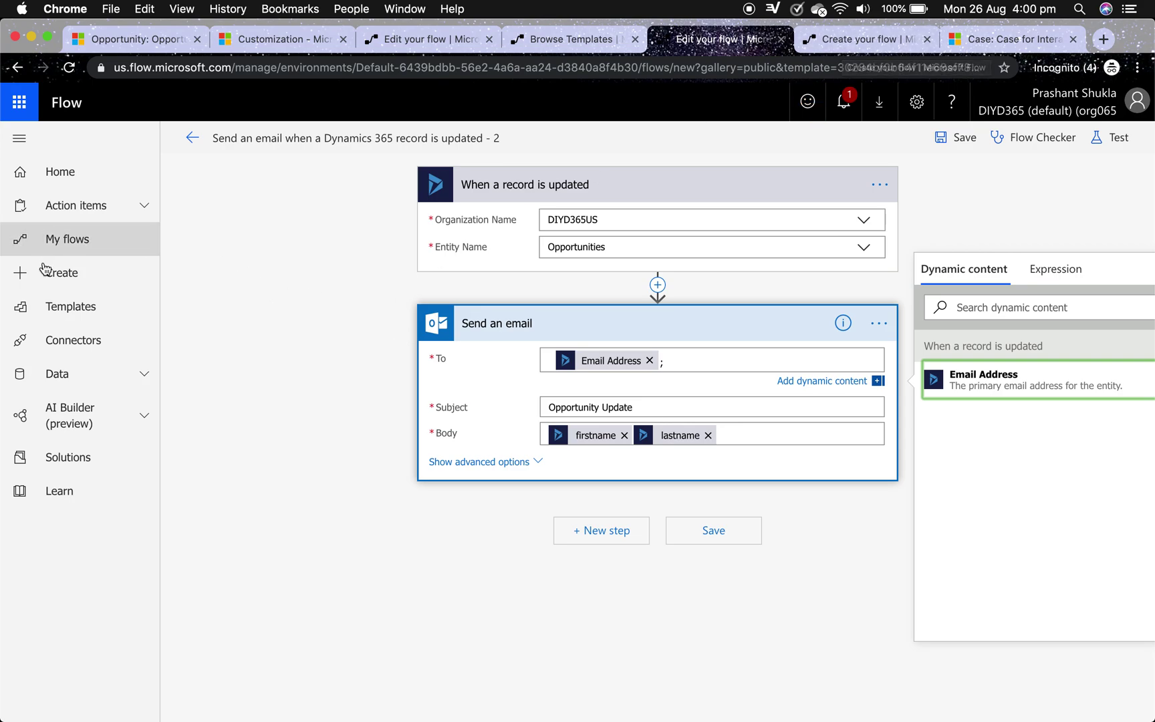
Examine the record-created trigger choice in the automated flow setup and the trigger and Get Users settings of the existing email flow.
left_click(860, 45)
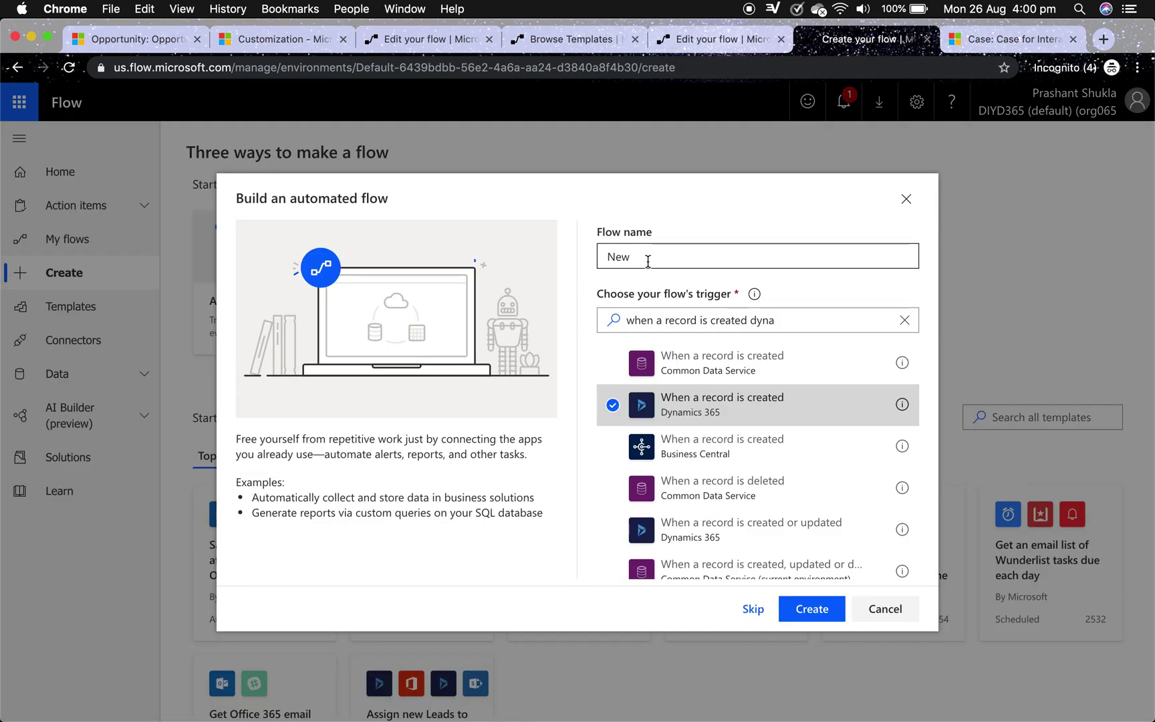
left_click(696, 325)
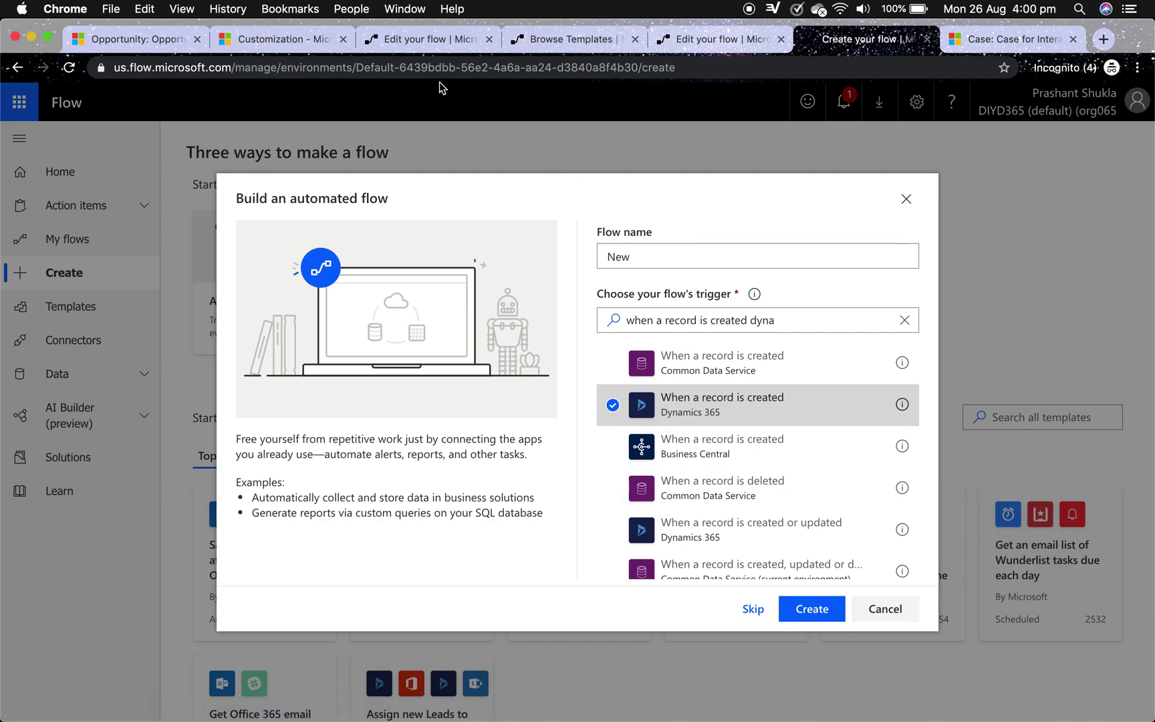
left_click(431, 41)
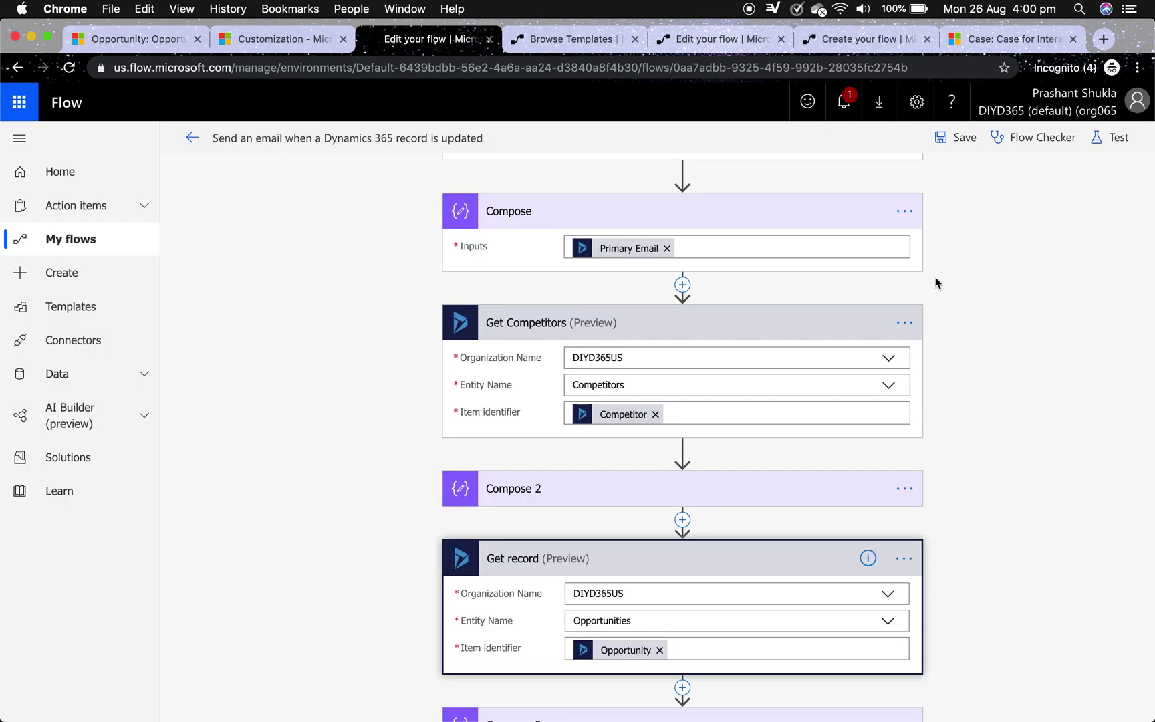
scroll(978, 254, "up", 3)
scroll(979, 250, "up", 2)
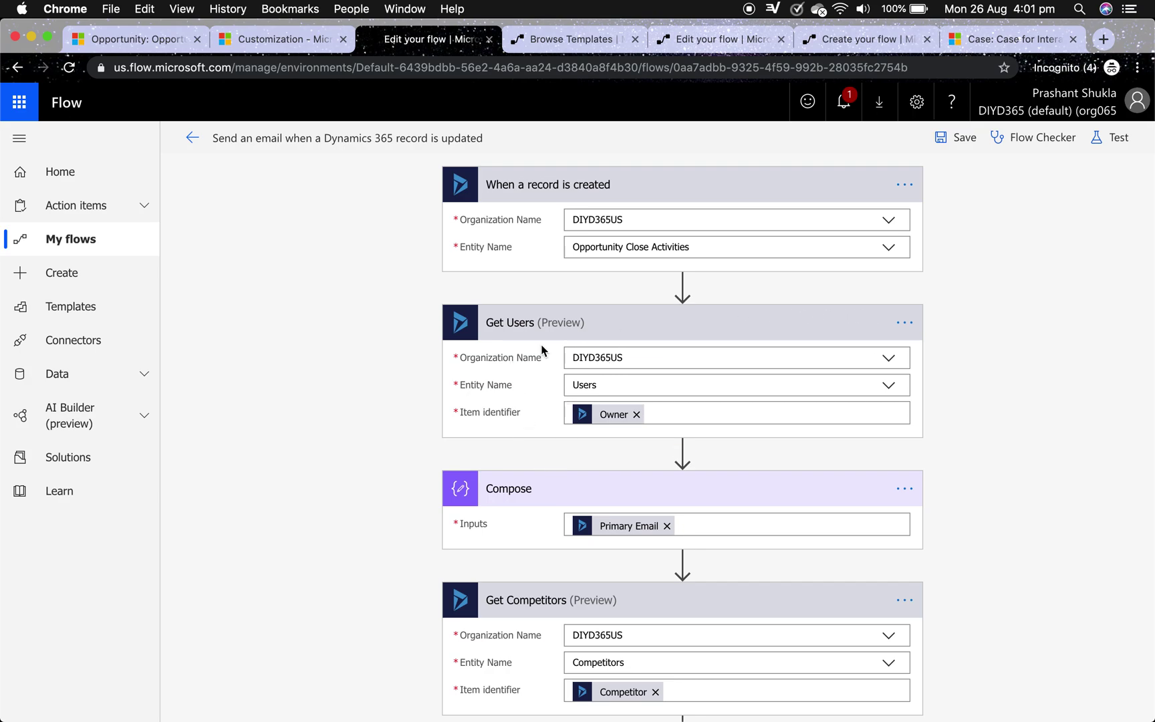
mouse_move(688, 291)
scroll(533, 378, "down", 2)
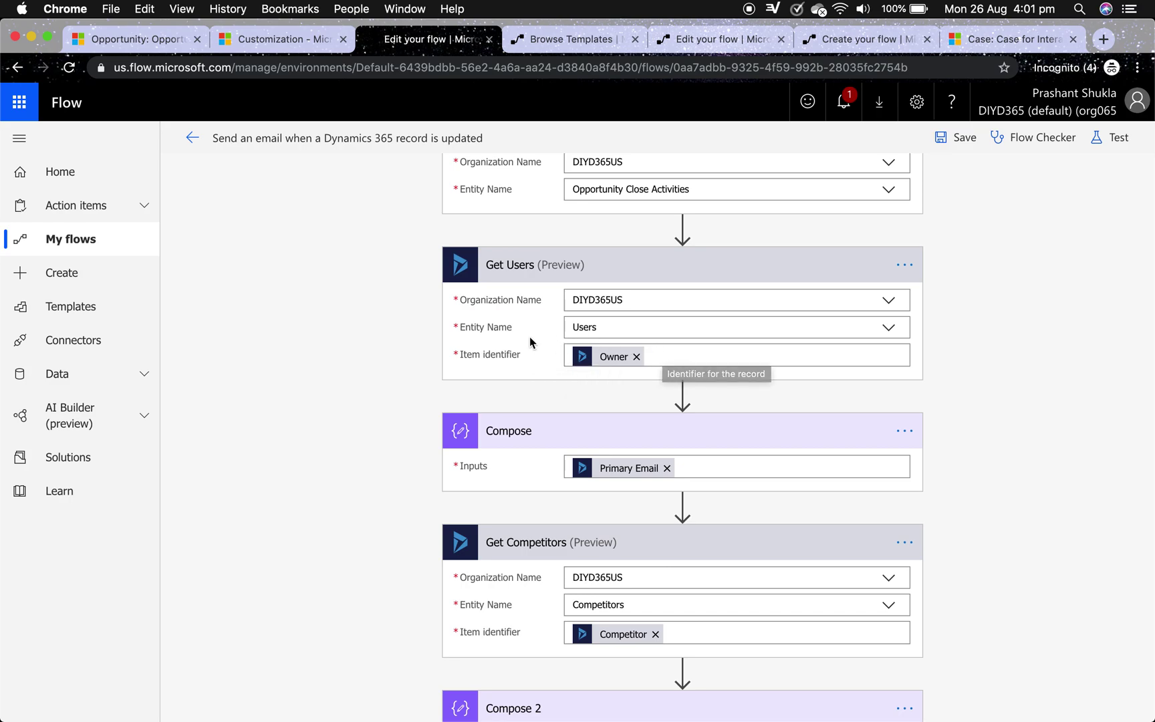
scroll(533, 341, "down", 1)
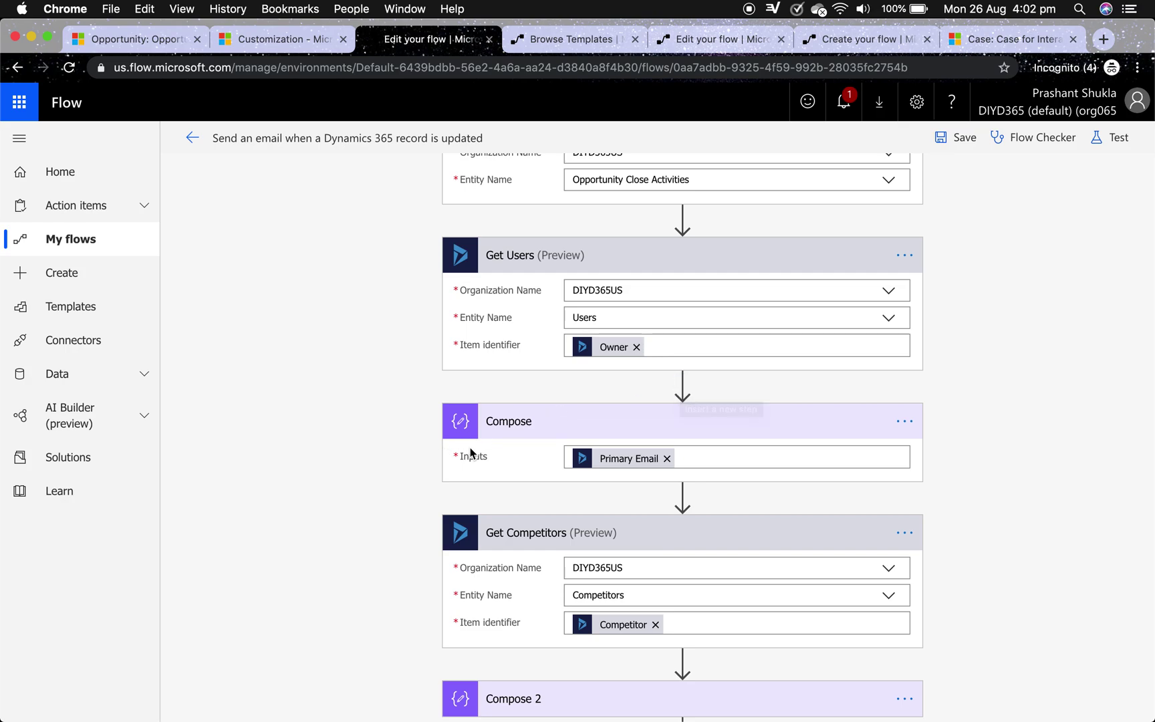
Add a Data Operations Compose action between Get Users and Compose, and browse the Get Users dynamic content for its input.
left_click(683, 385)
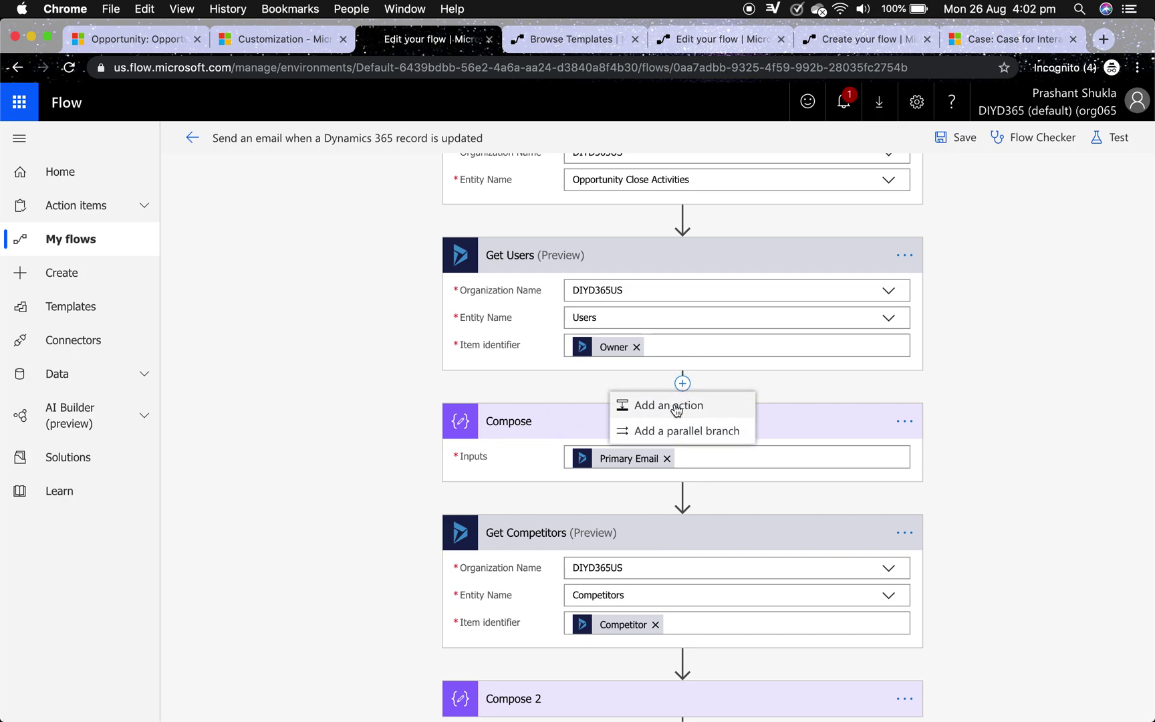
left_click(685, 403)
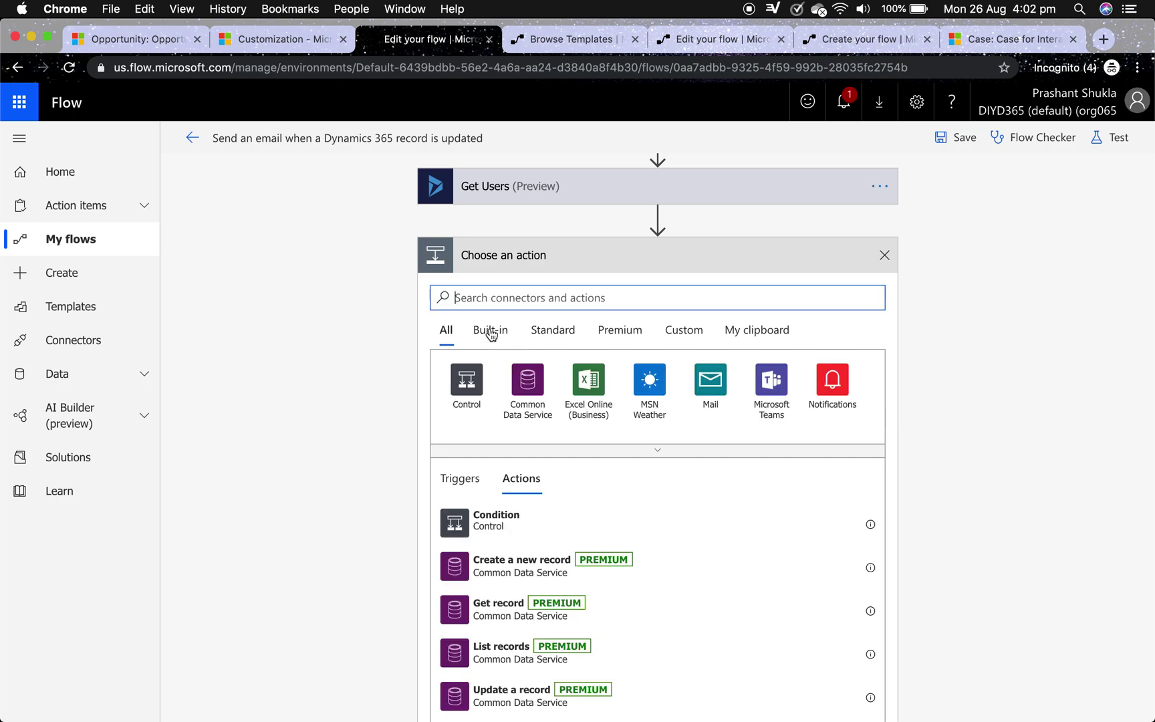
left_click(491, 330)
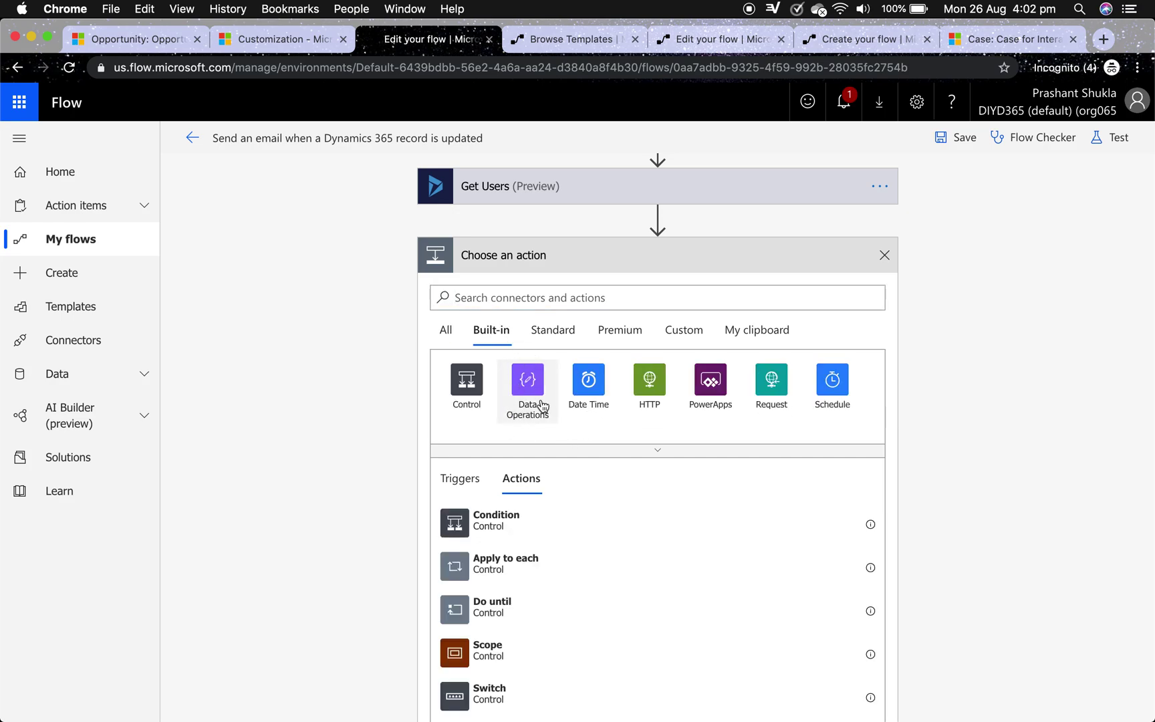
left_click(530, 391)
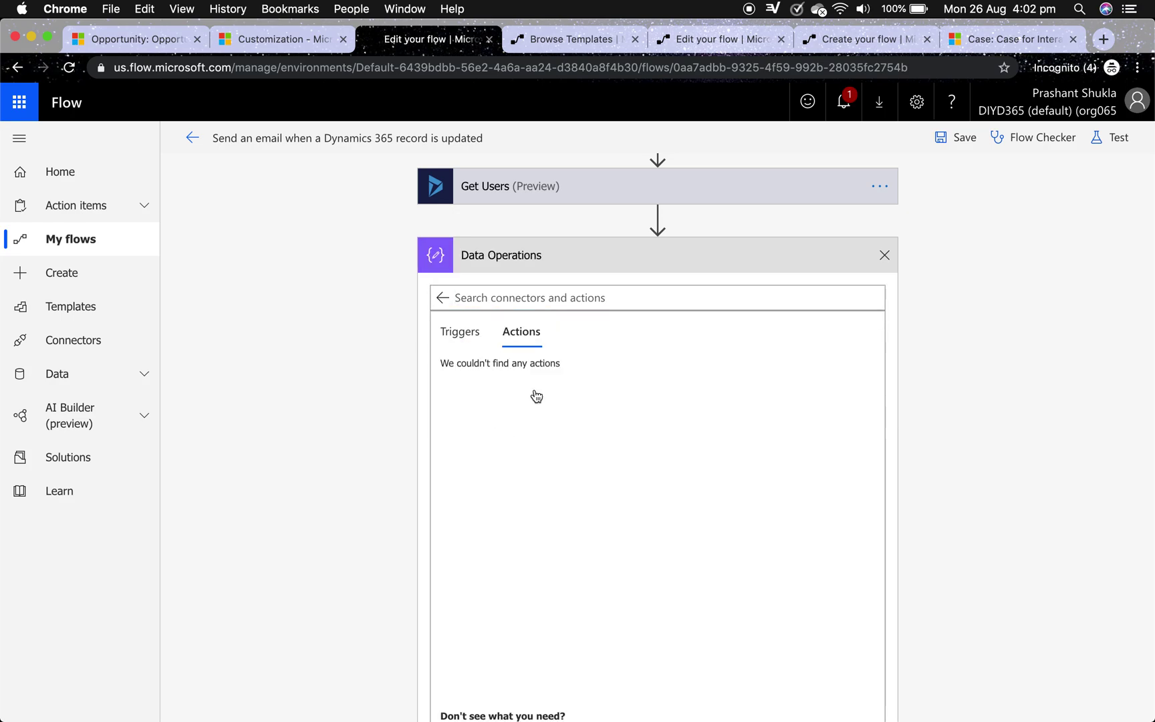
left_click(493, 379)
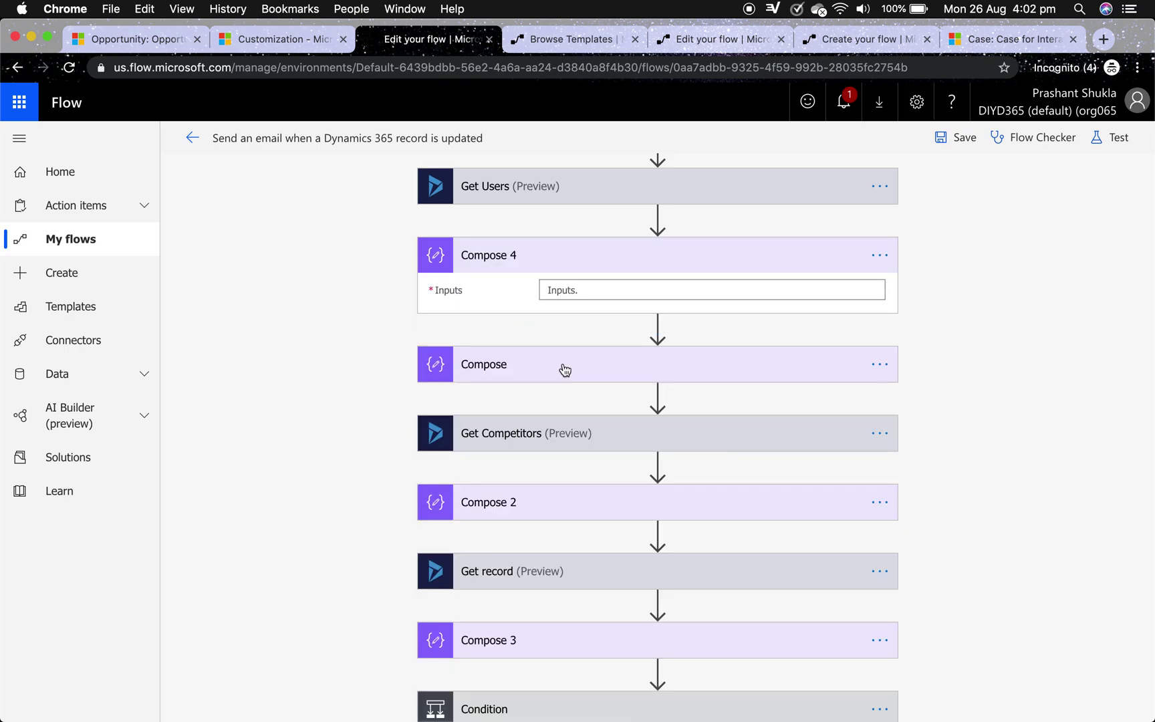
left_click(587, 295)
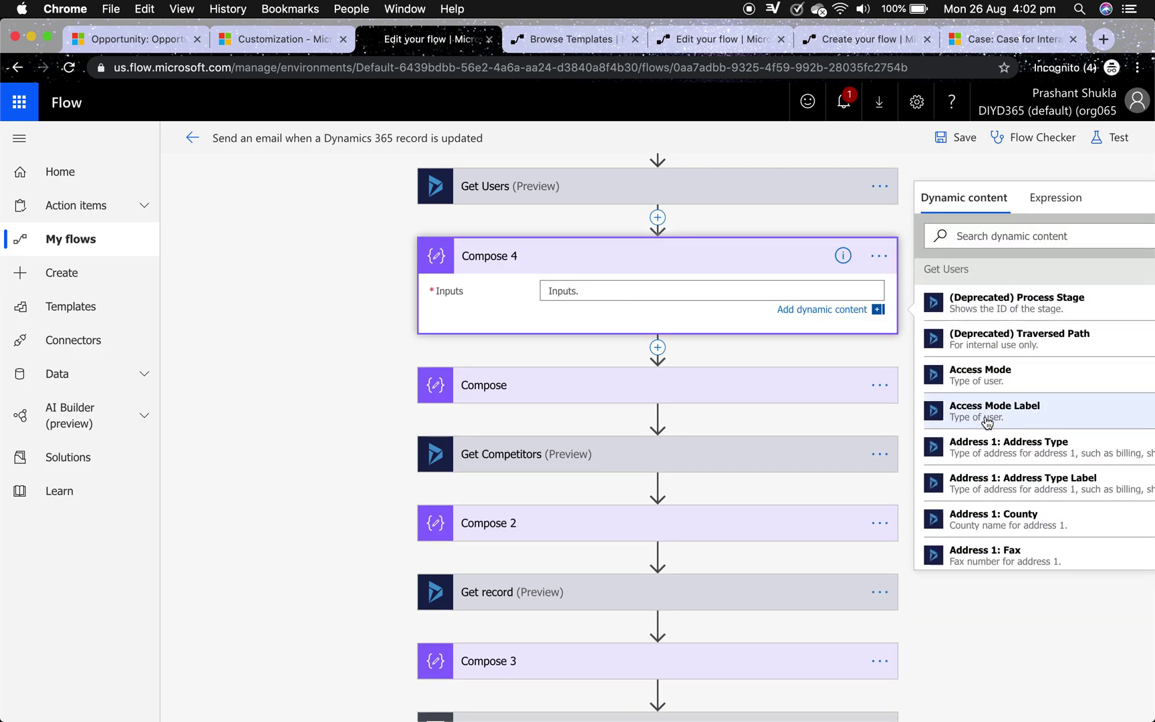
scroll(987, 421, "down", 3)
scroll(987, 422, "down", 15)
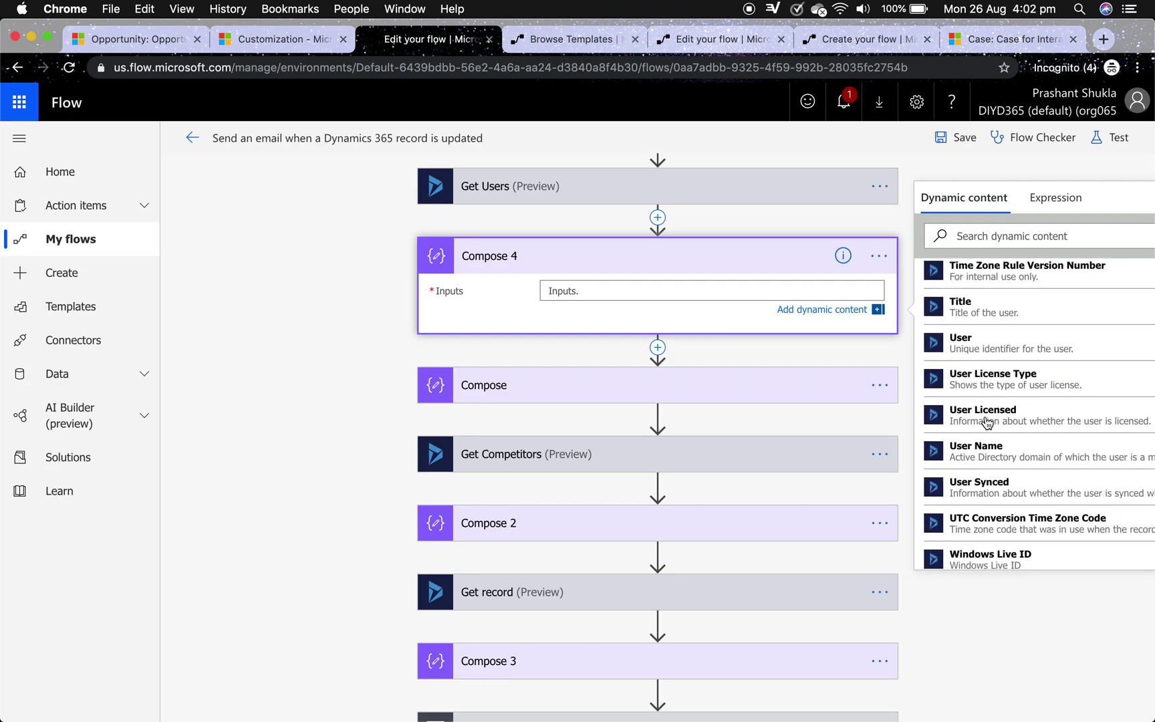
scroll(987, 421, "up", 4)
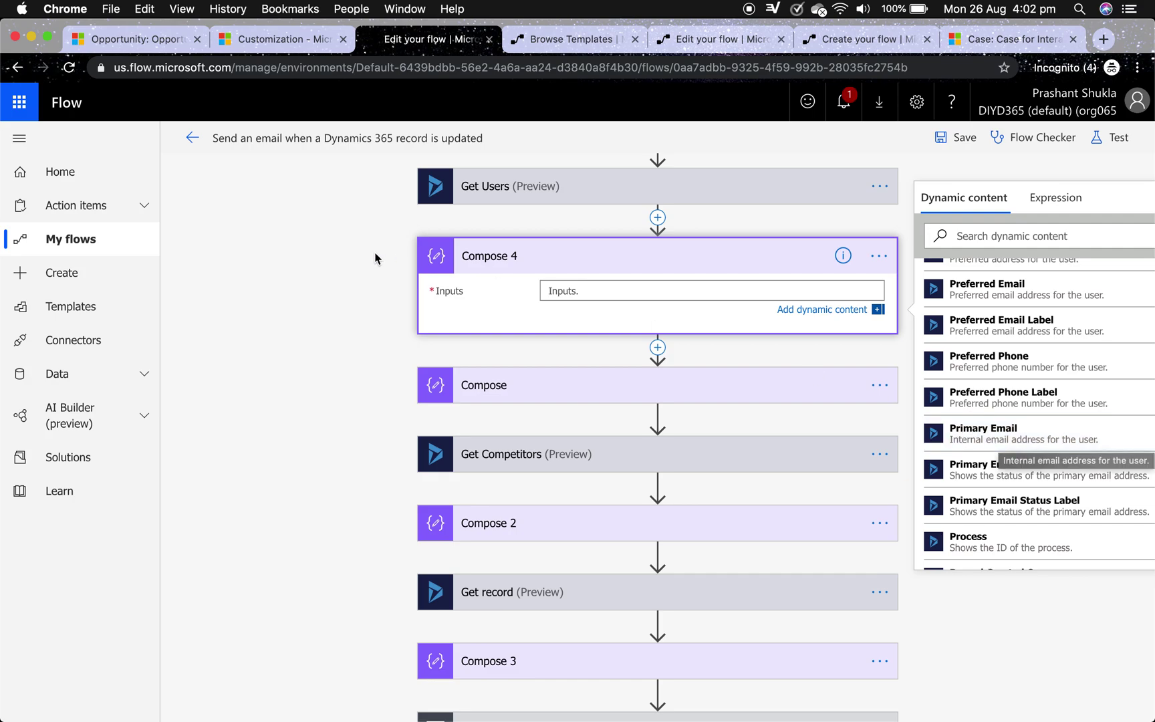
Delete the Compose 4 action with the empty input and confirm the deletion.
left_click(880, 258)
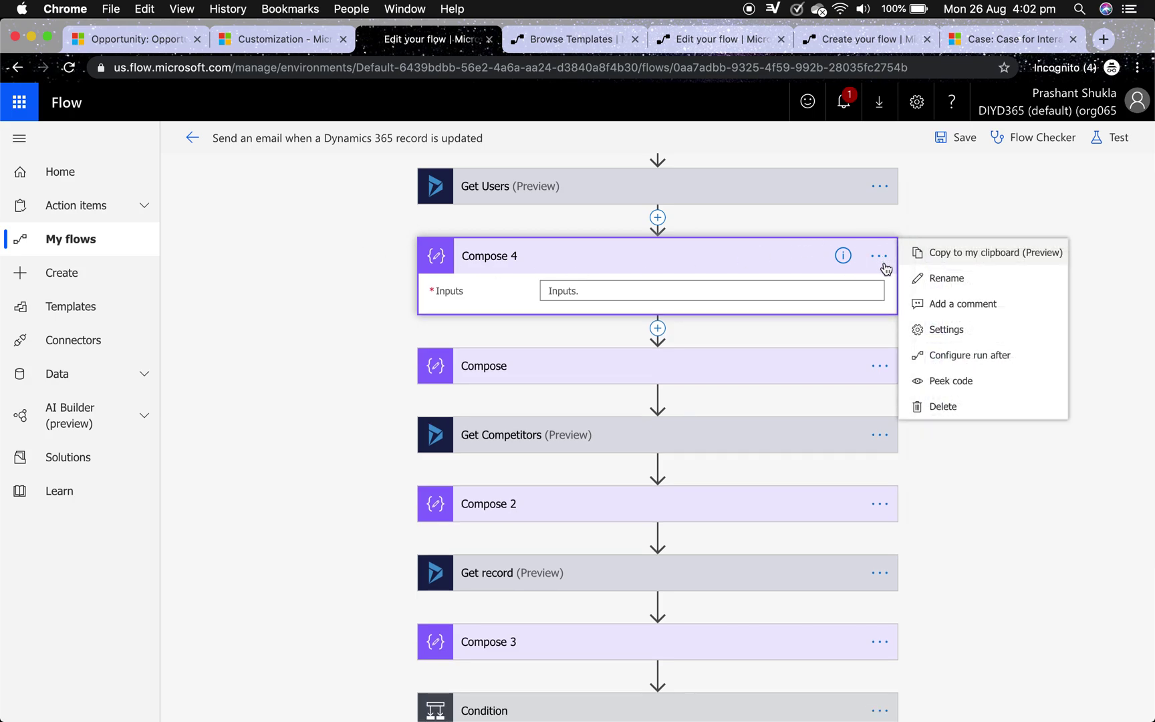
left_click(943, 407)
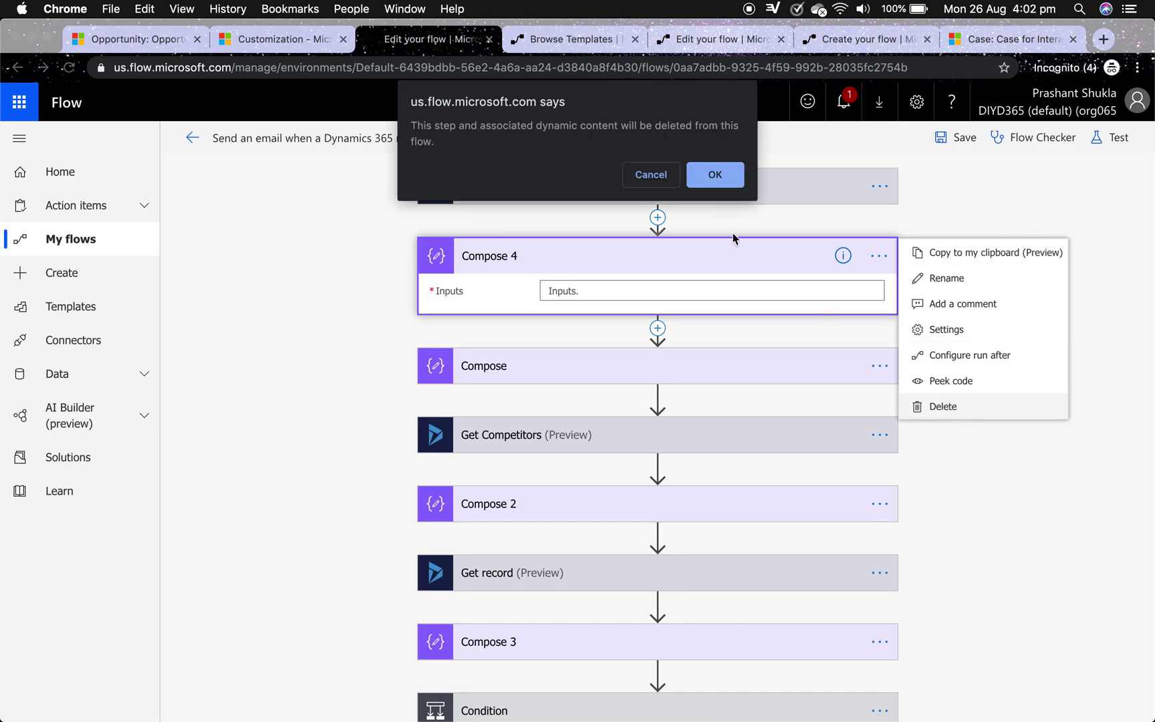
left_click(706, 175)
Expand the trigger, Get Users and Compose steps and examine how the owner's primary email is retrieved.
scroll(590, 268, "up", 1)
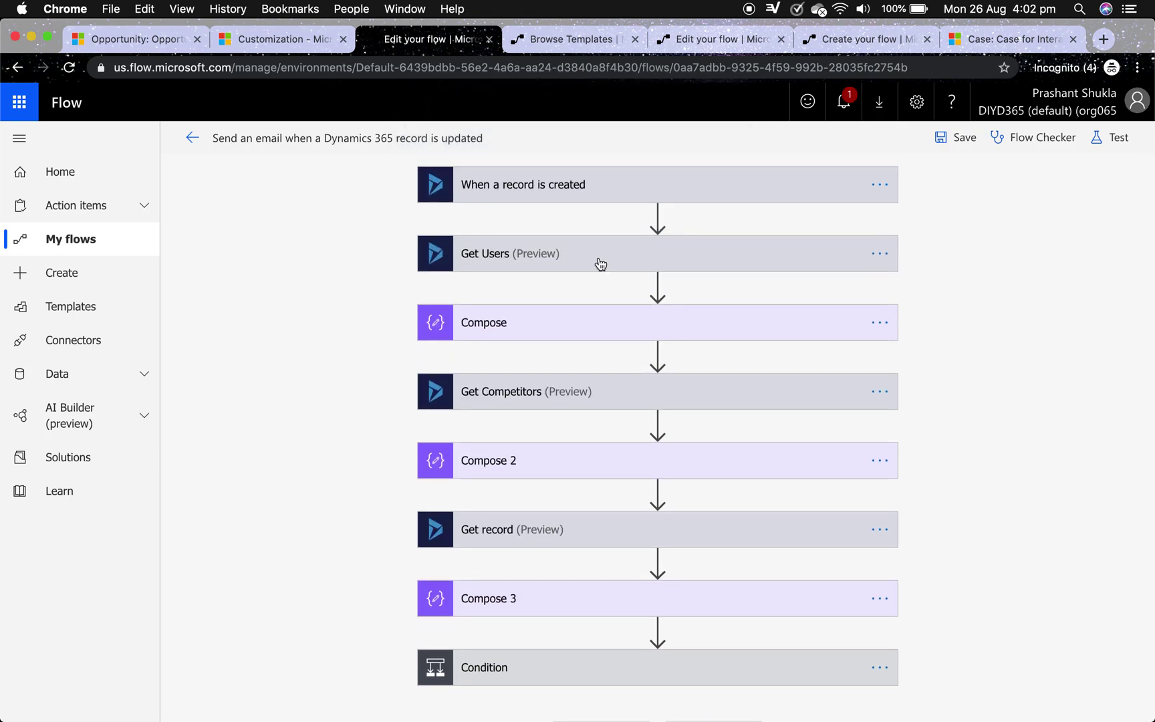
left_click(546, 317)
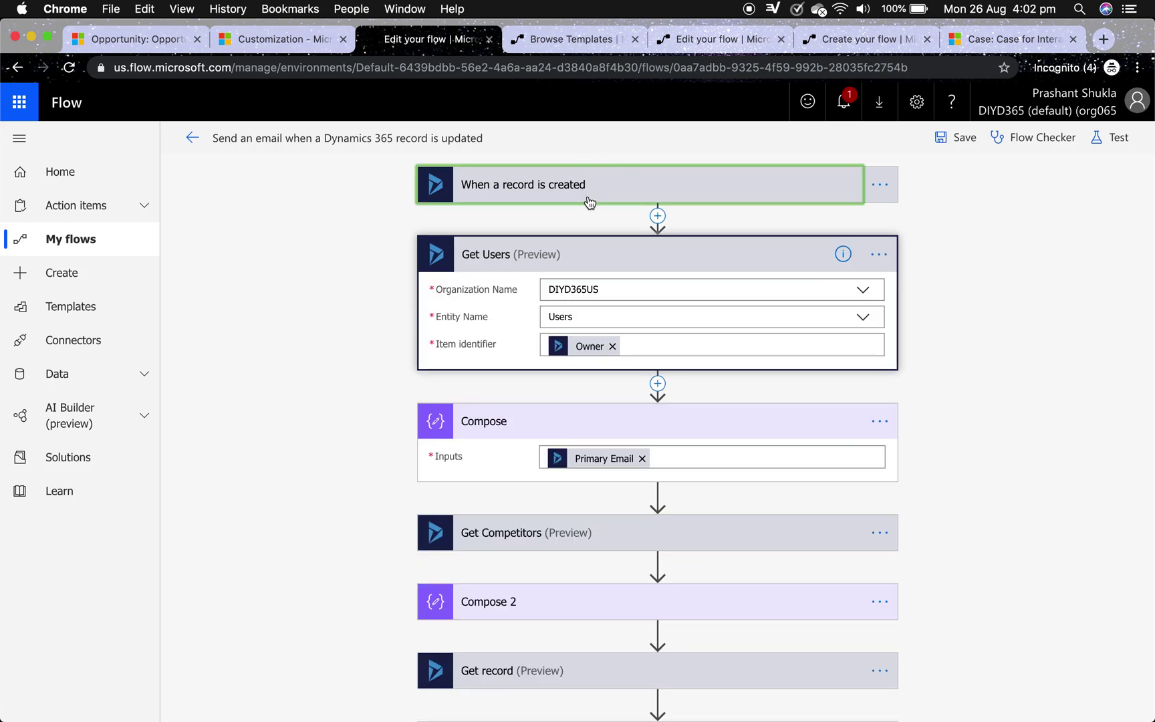
left_click(580, 194)
scroll(791, 364, "down", 3)
scroll(791, 367, "up", 1)
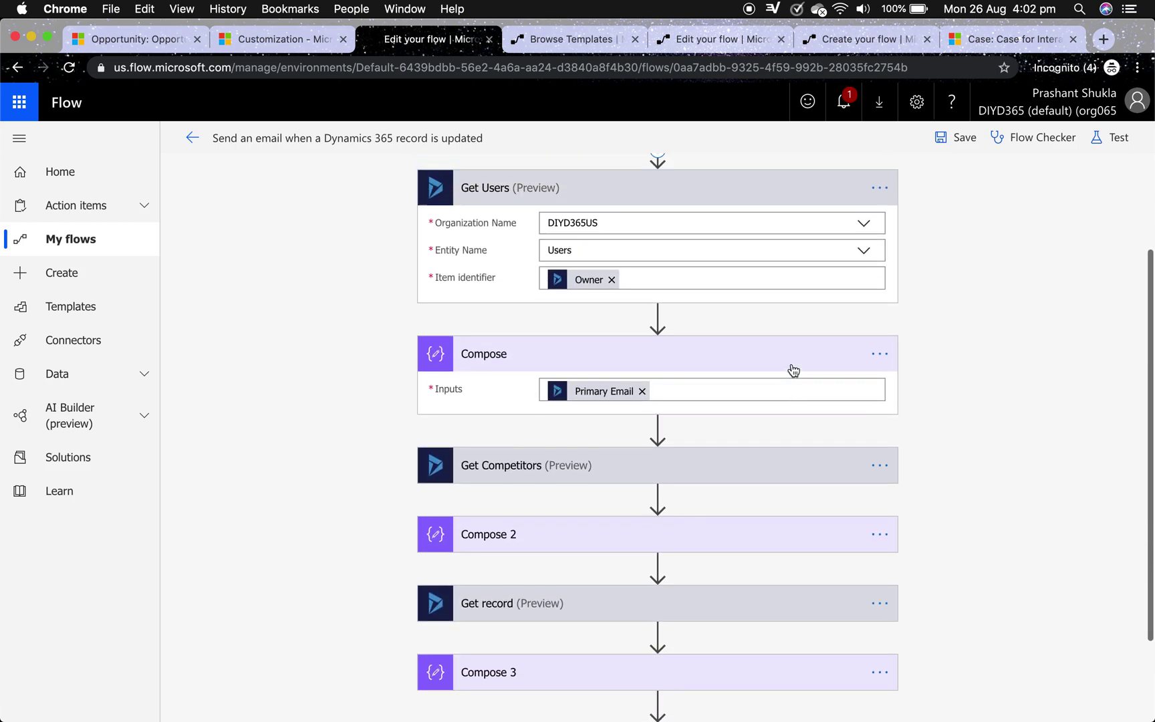
scroll(596, 366, "down", 1)
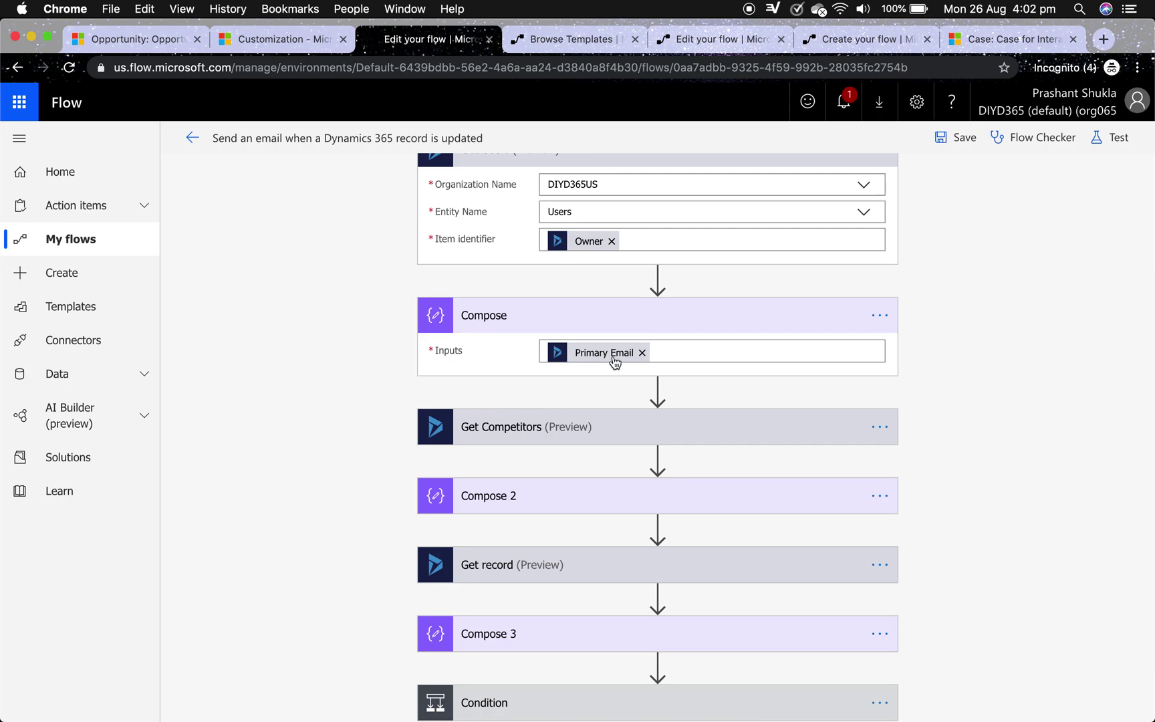
Examine the Get Competitors item identifier with its available dynamic content, and expand Compose 2 to check its input.
left_click(559, 441)
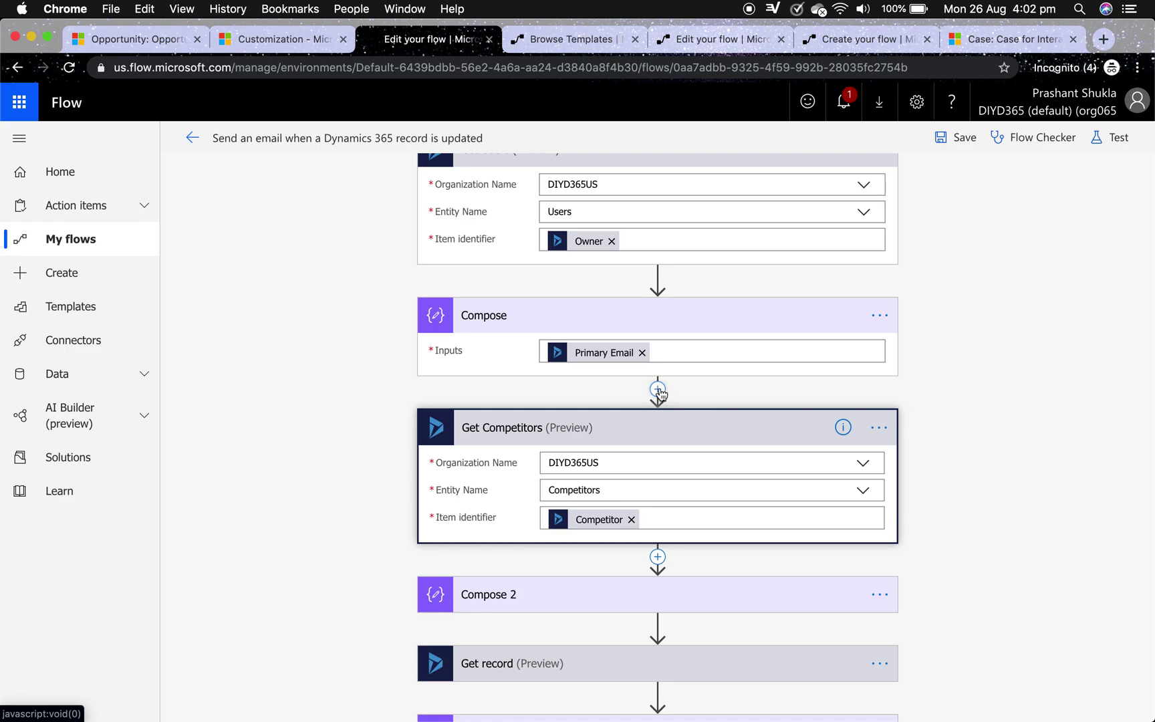
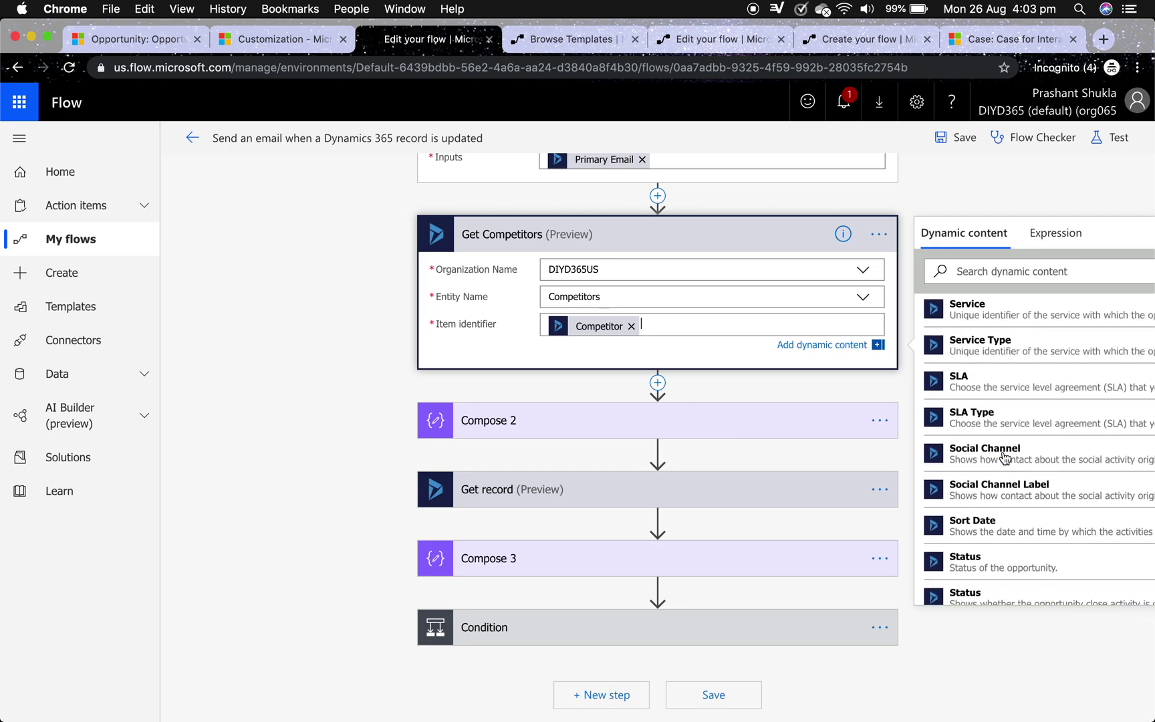
scroll(1004, 462, "up", 12)
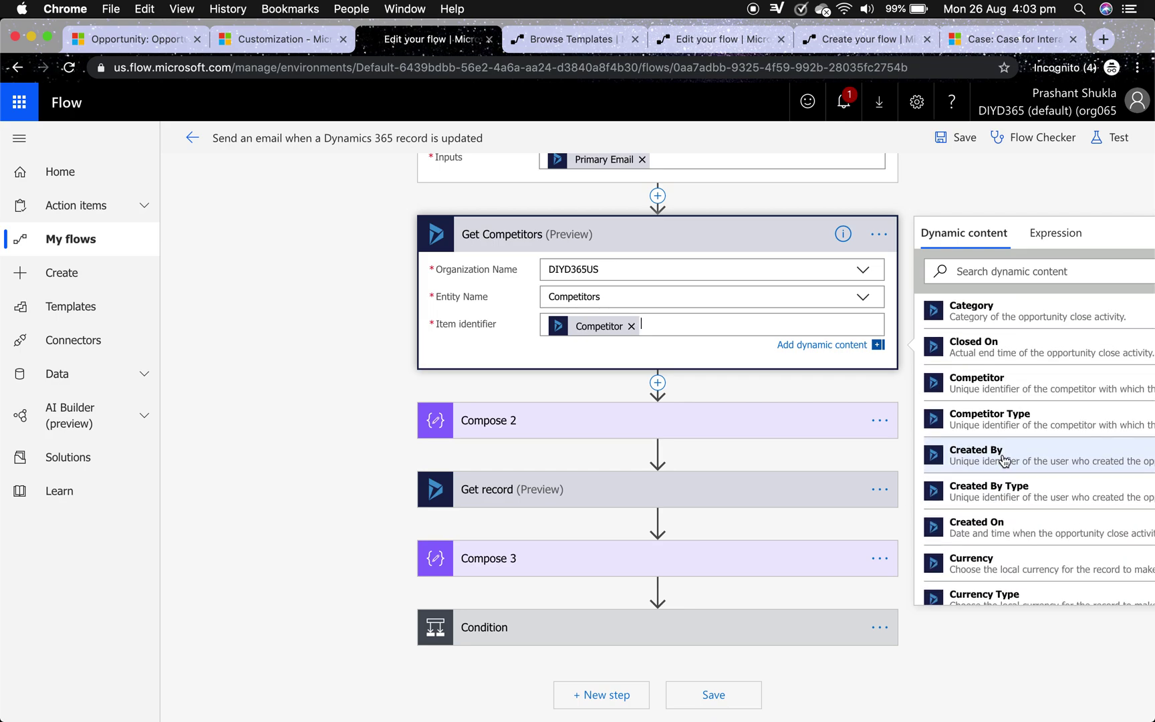
scroll(1036, 397, "up", 1)
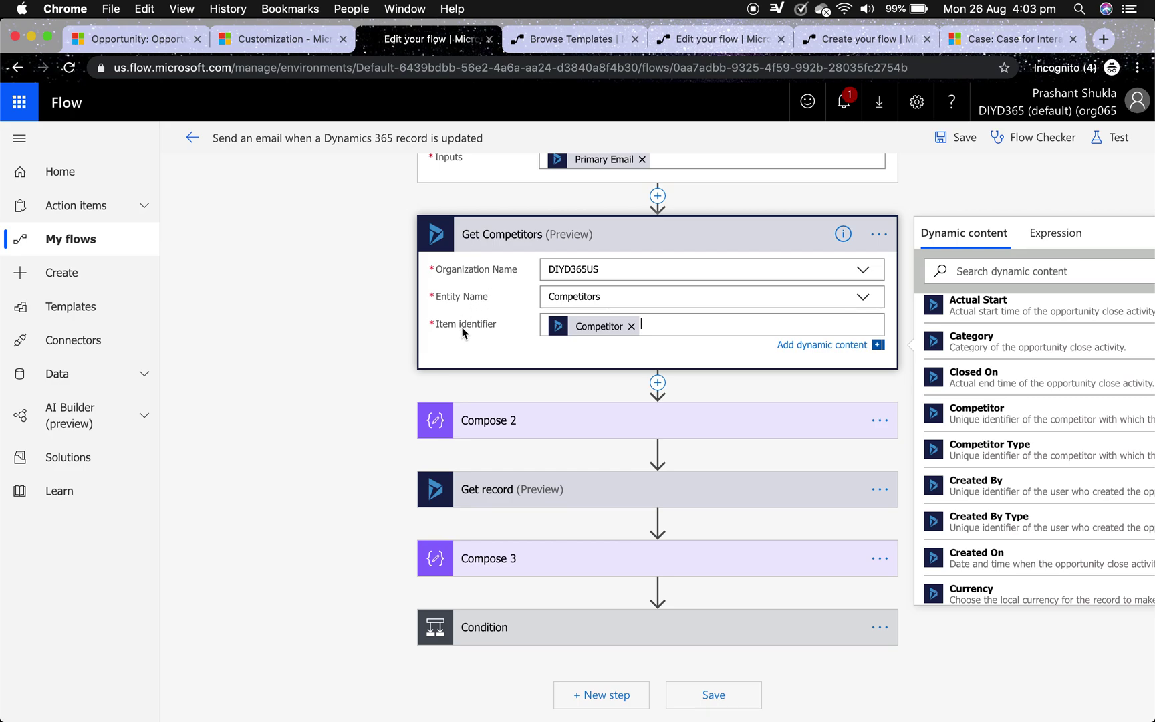
left_click(528, 422)
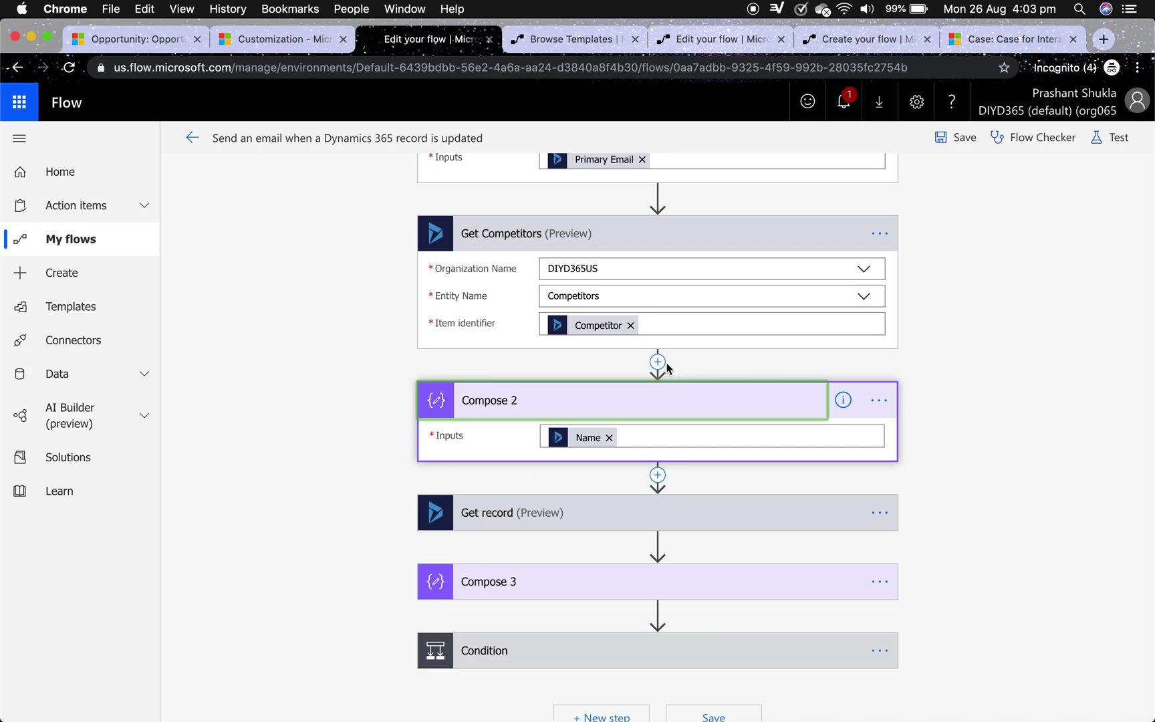
scroll(667, 366, "up", 1)
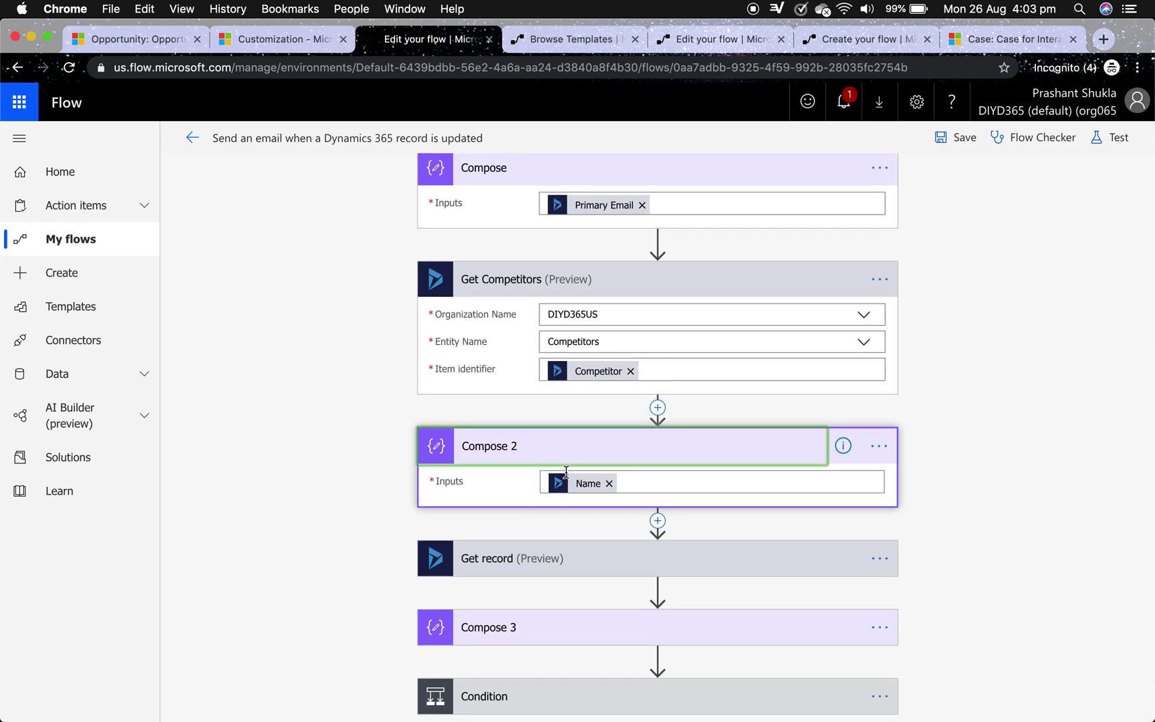
left_click(658, 407)
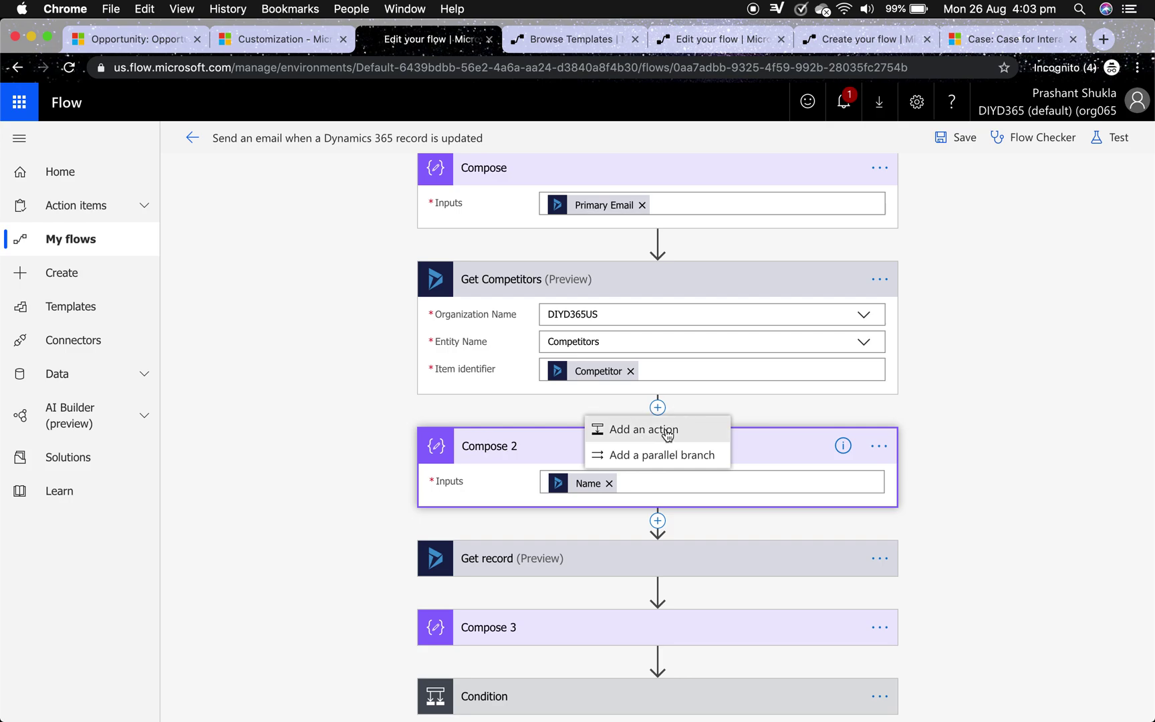
left_click(663, 431)
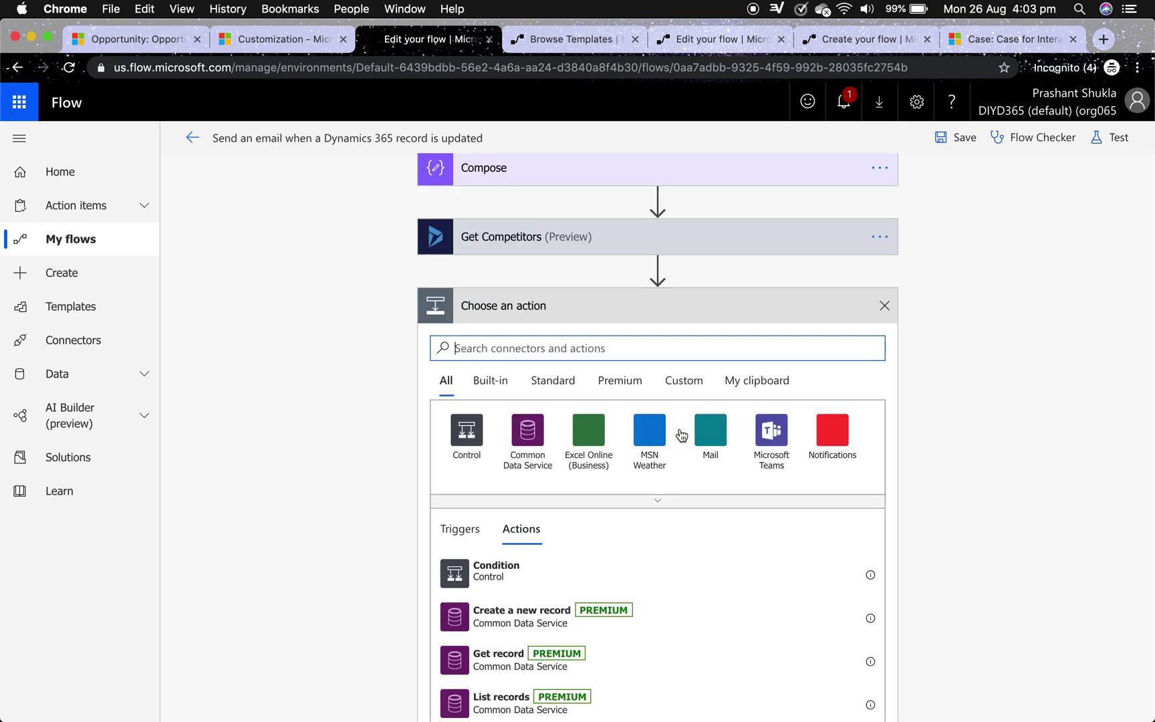
left_click(491, 381)
left_click(528, 449)
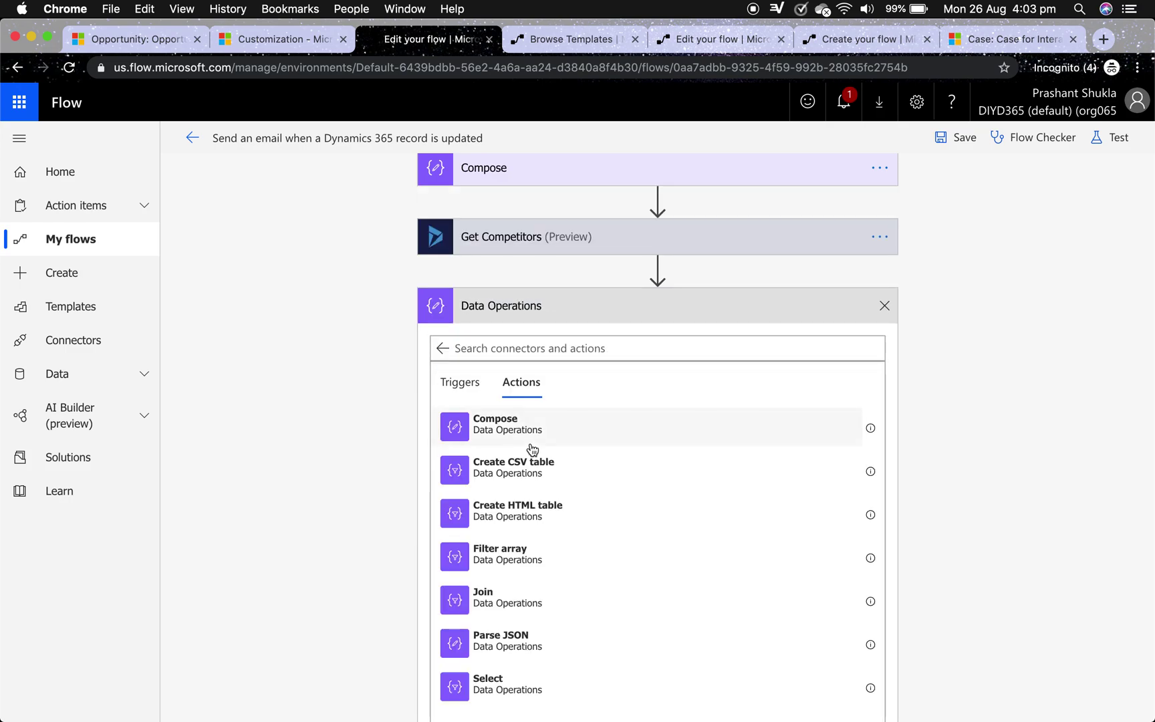
left_click(885, 306)
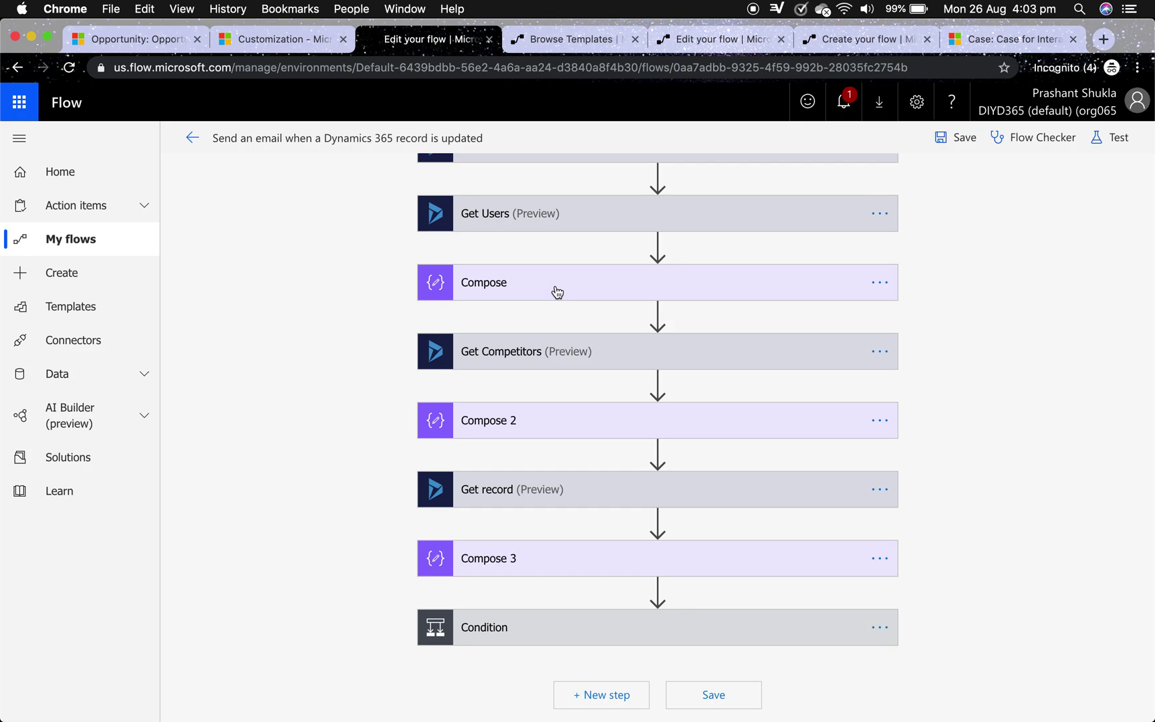
Expand the Get record action and the trigger, and examine how the related opportunity is retrieved from the Opportunity Close activity.
scroll(555, 292, "up", 2)
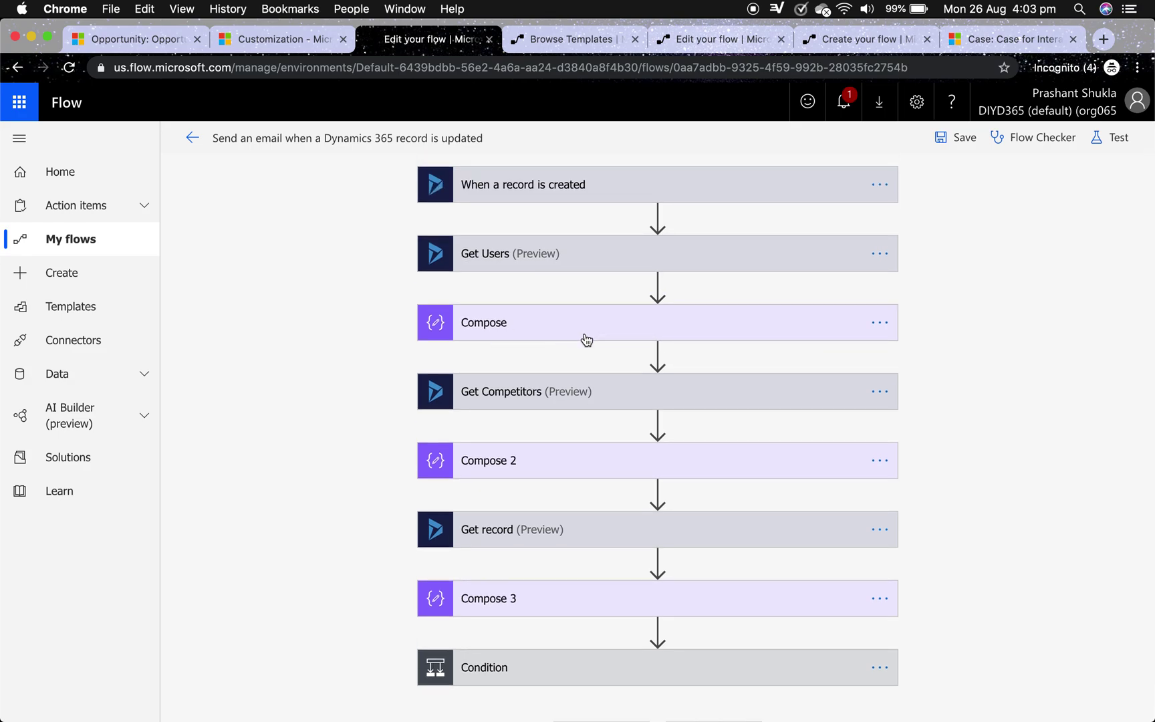
scroll(585, 353, "down", 2)
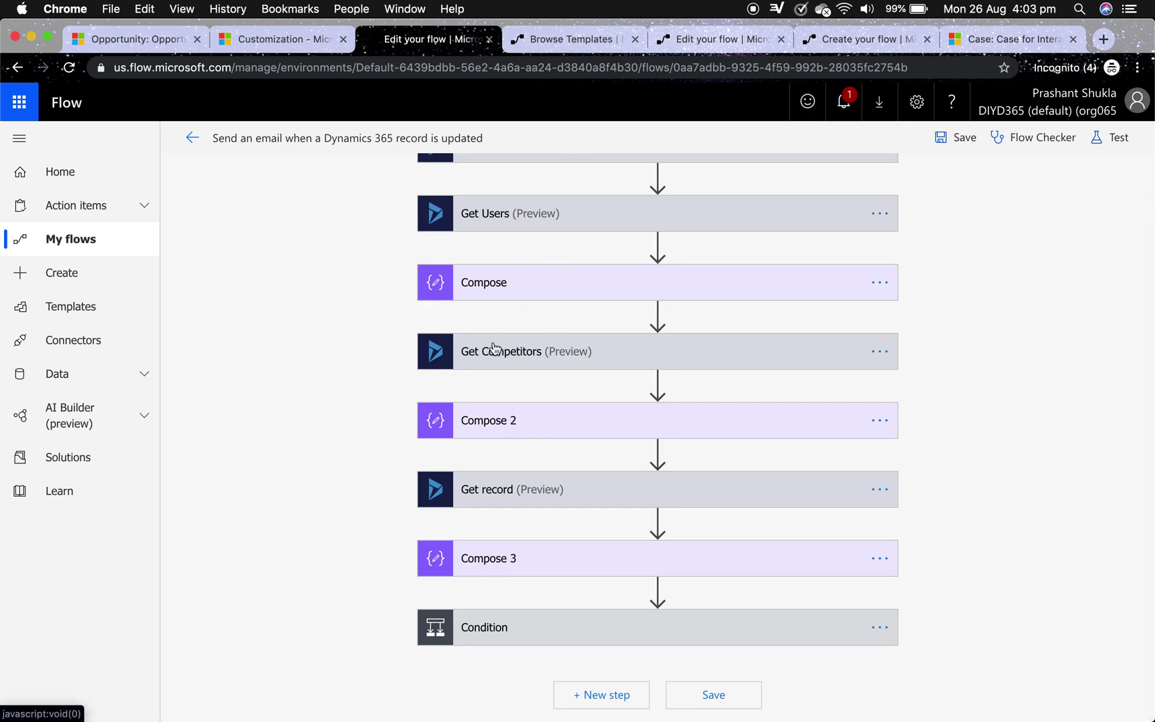
left_click(599, 486)
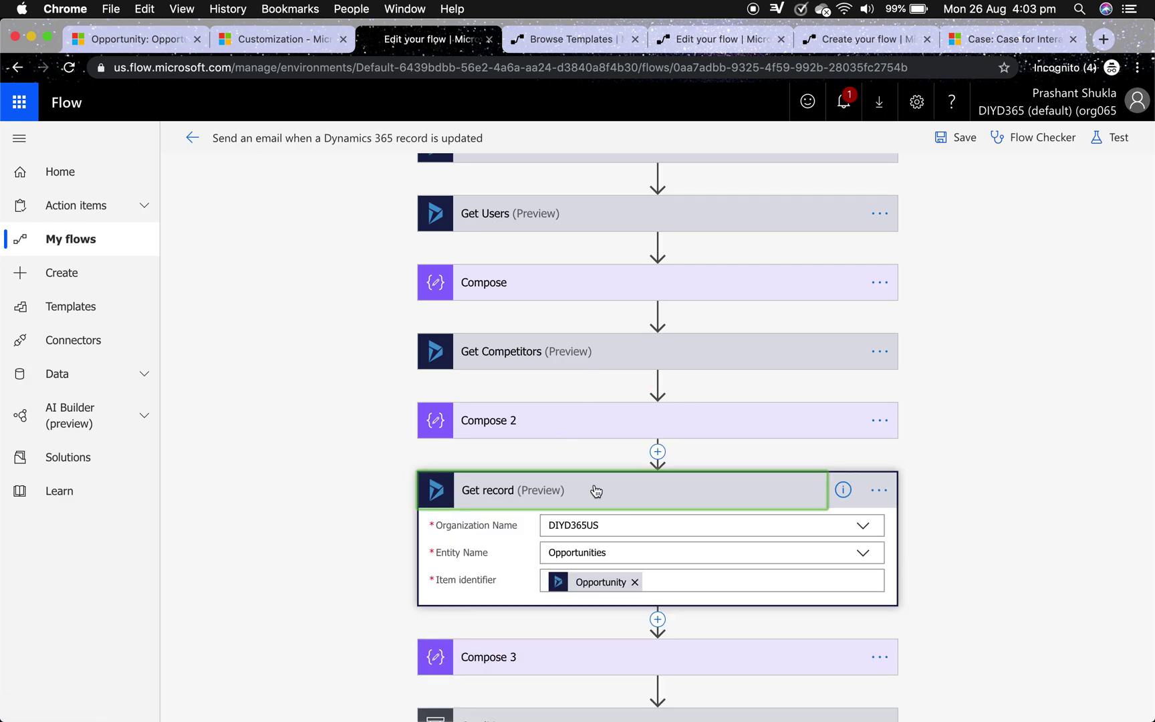
scroll(594, 489, "down", 2)
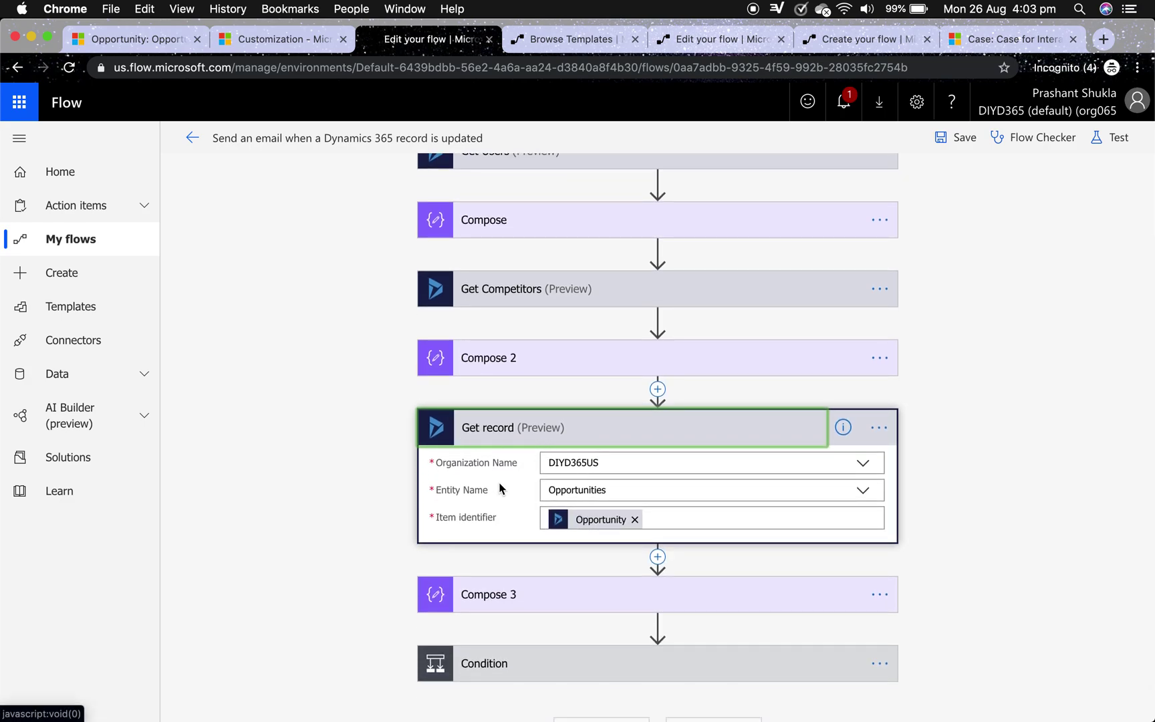
scroll(503, 484, "down", 1)
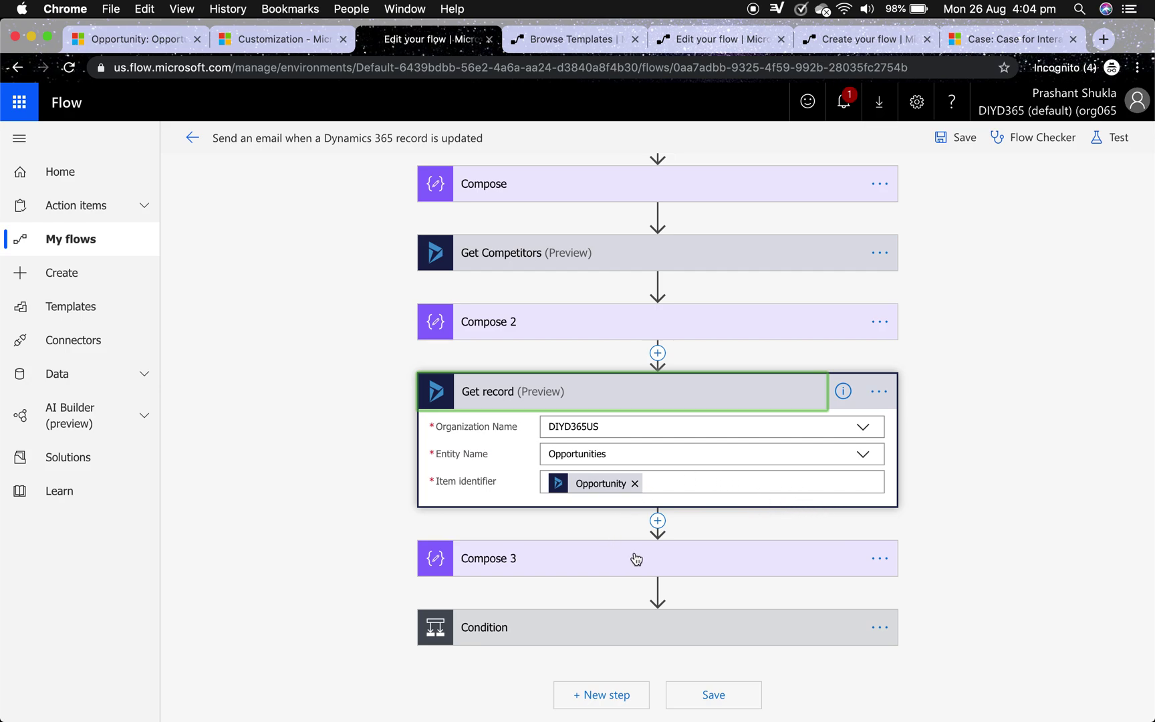
scroll(702, 360, "up", 5)
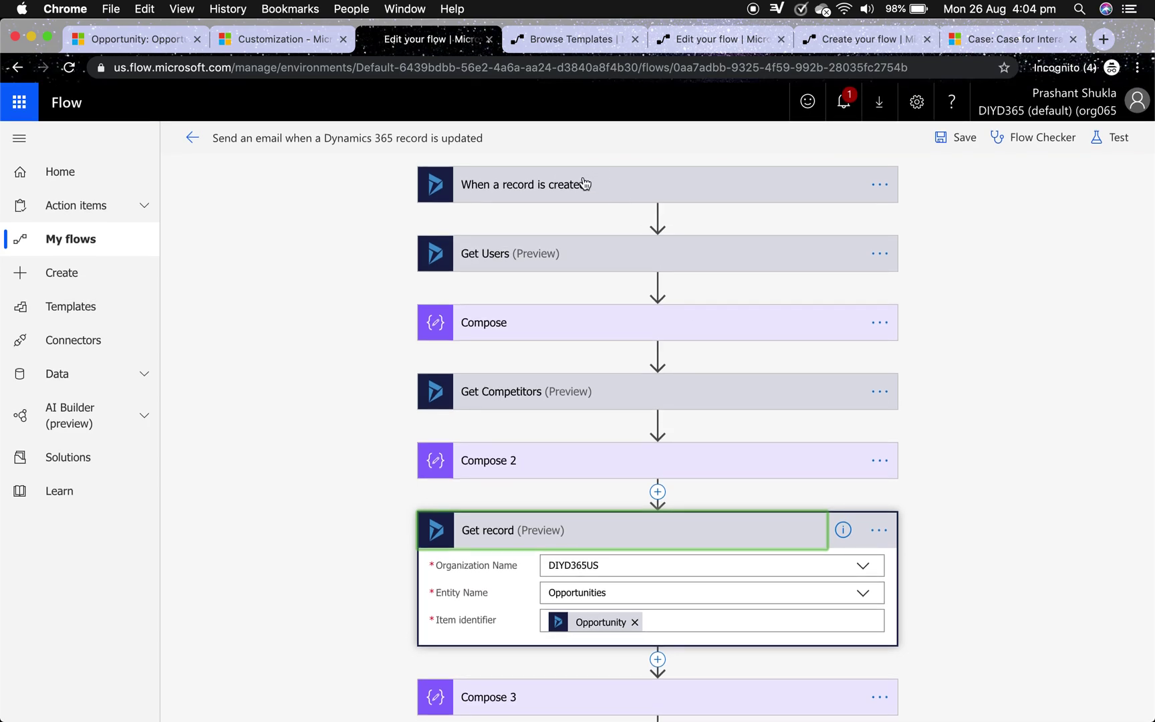
left_click(583, 183)
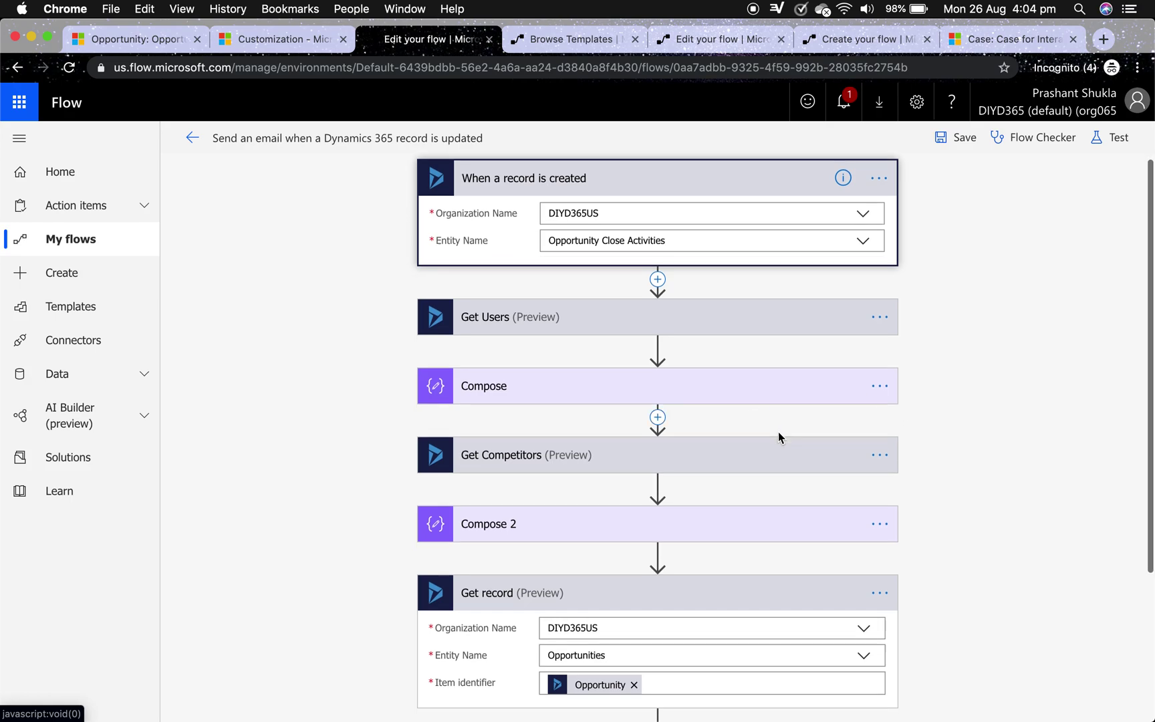
Rename the Get record action as Get Opportunity.
scroll(779, 438, "down", 3)
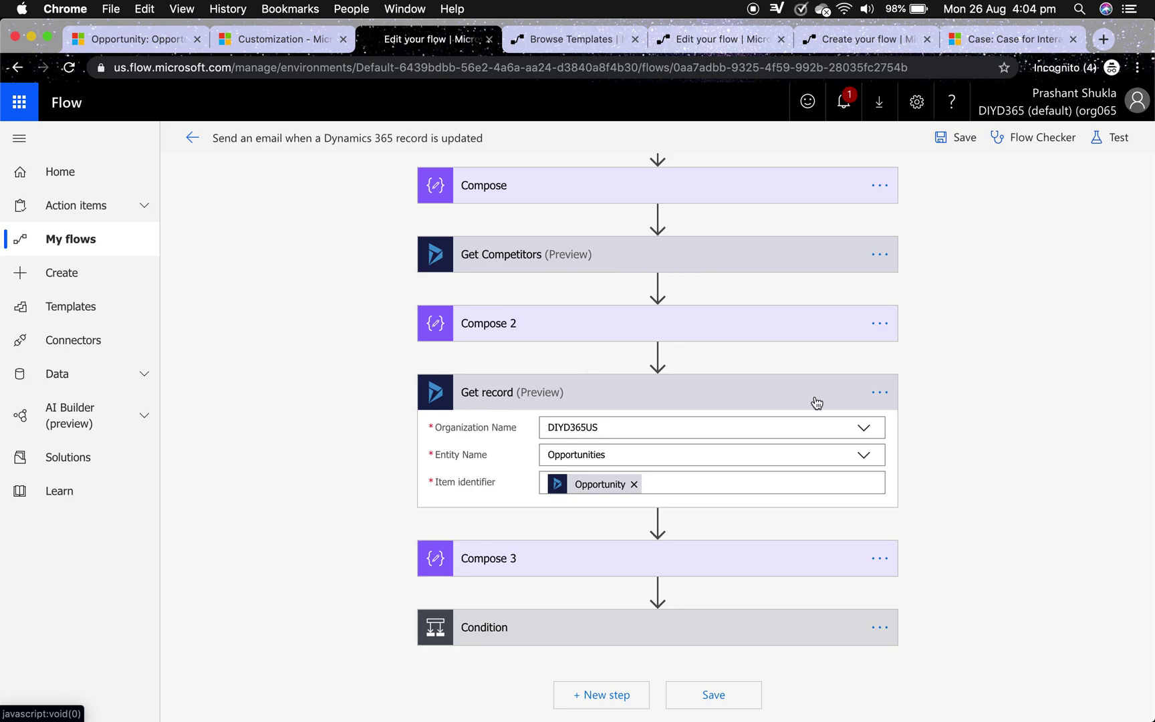
left_click(875, 399)
left_click(877, 394)
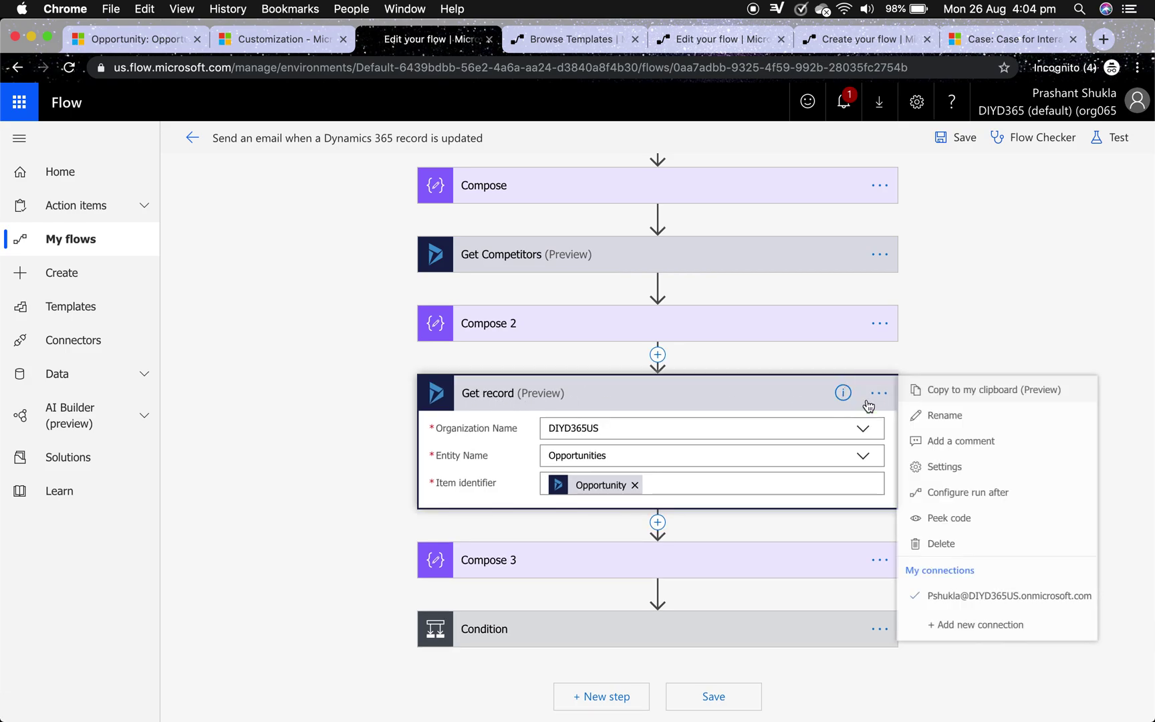
left_click(935, 421)
left_click(540, 398)
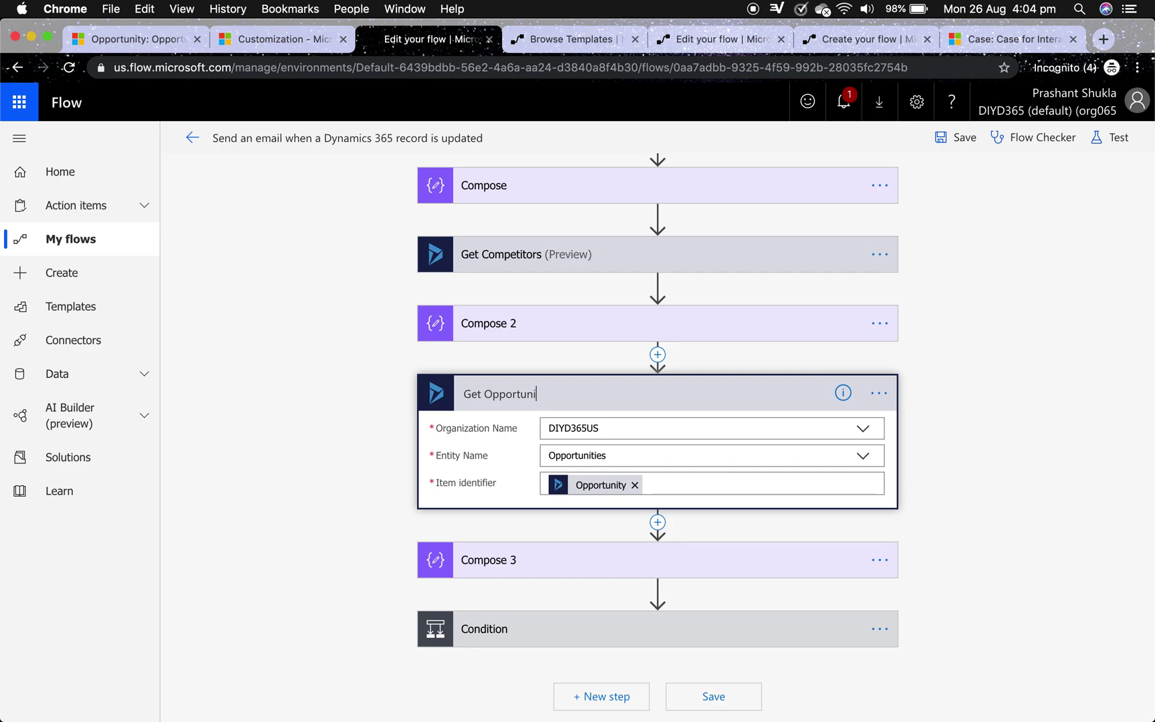
left_click(995, 473)
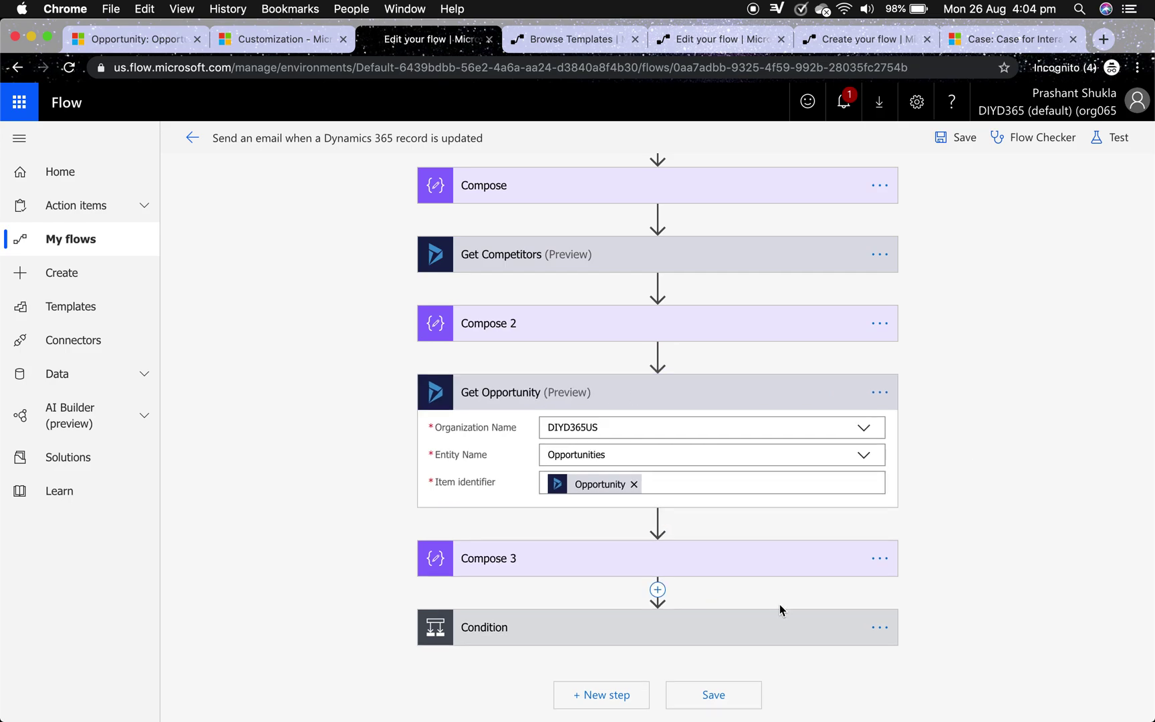
Expand Compose 3 and the Condition, and examine the Compose input and the condition's comparison and branches.
left_click_drag(627, 565, 633, 567)
left_click(633, 567)
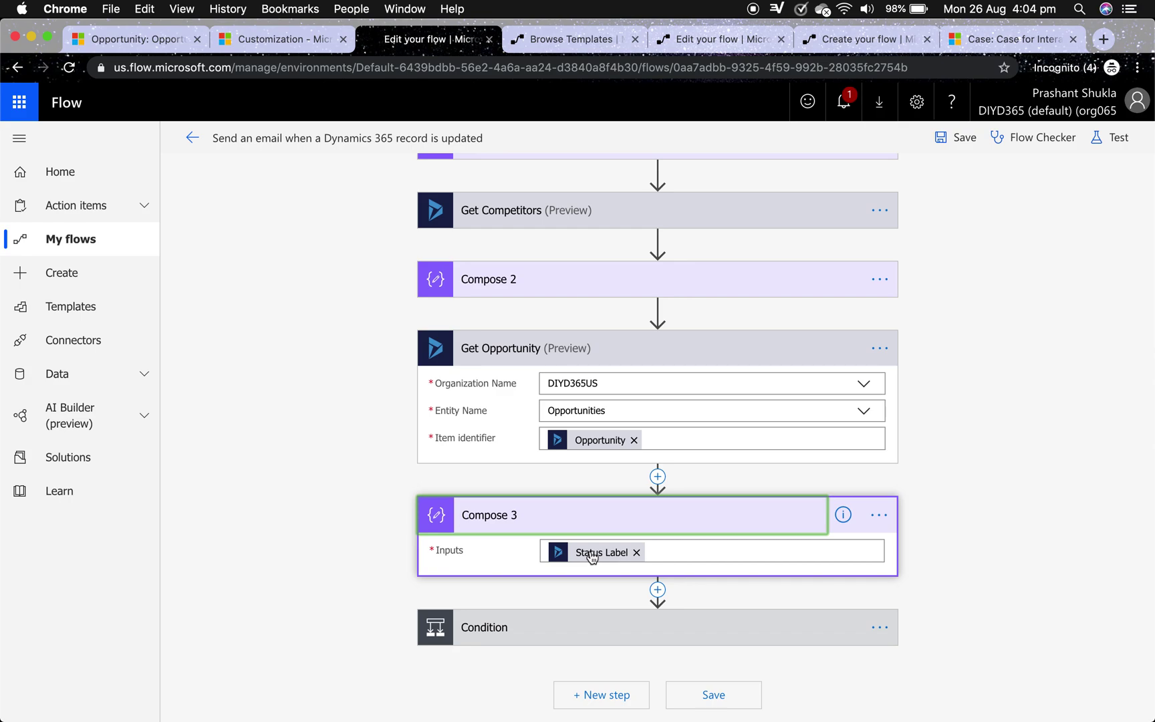
left_click(615, 628)
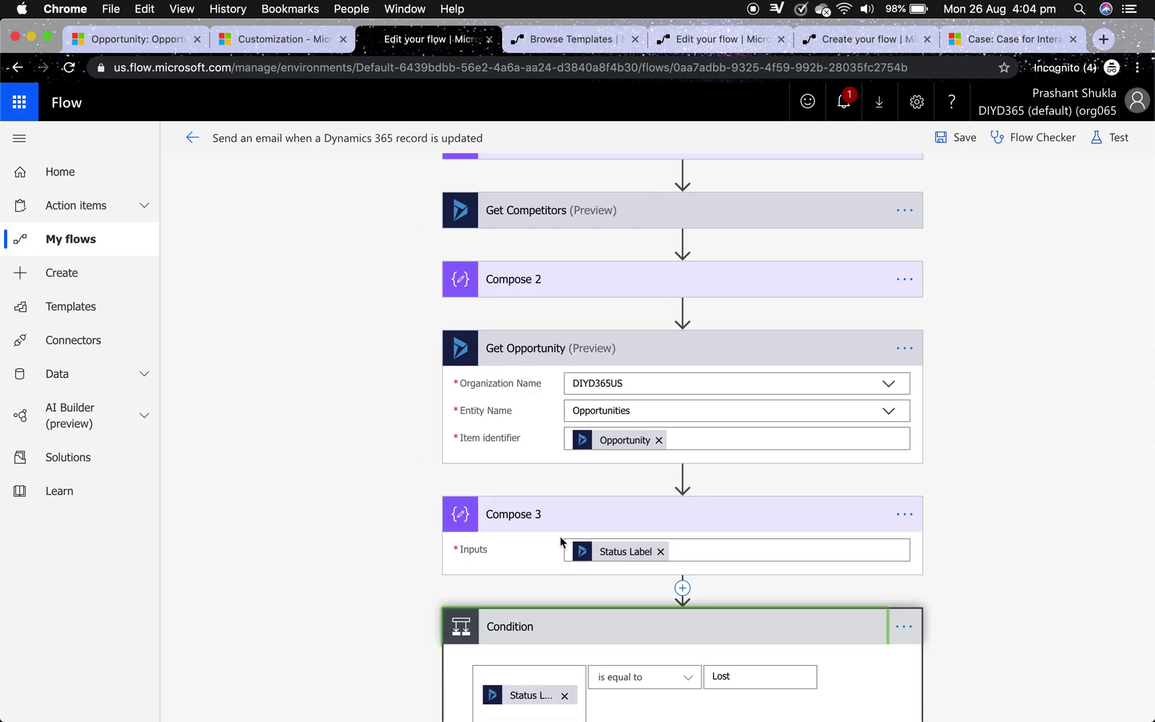
scroll(572, 520, "down", 3)
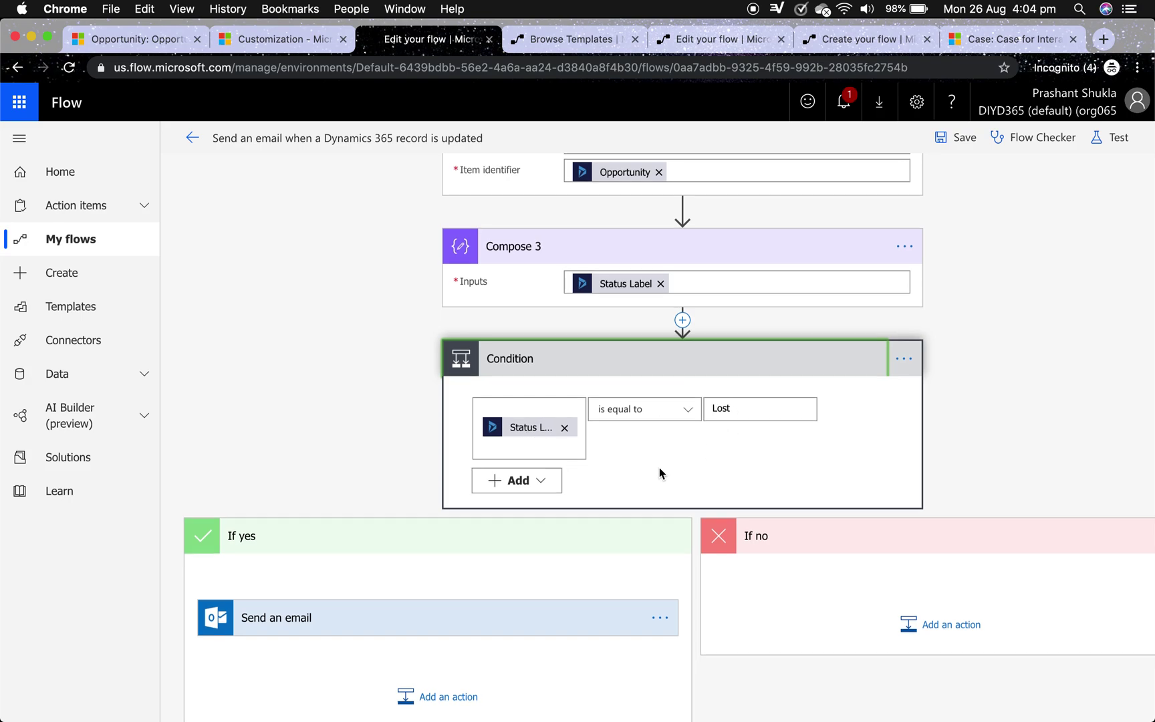
scroll(659, 473, "down", 1)
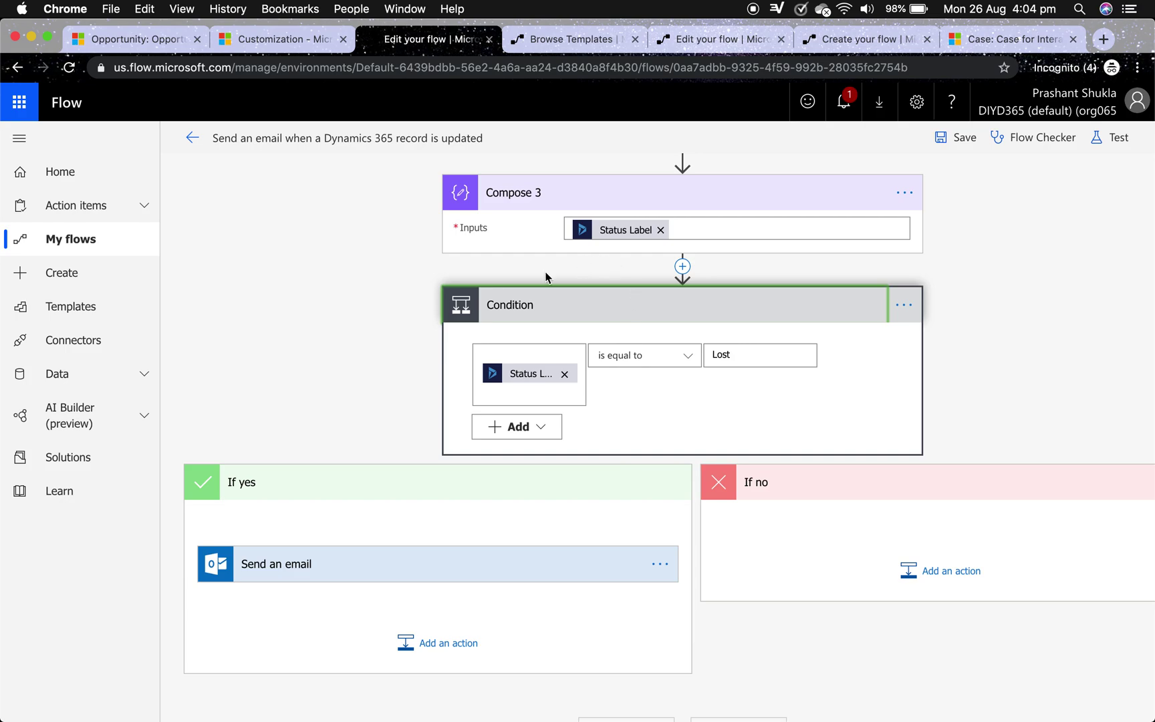
Expand the Send an email action in the If yes branch and examine its recipient, subject, body and sender fields.
left_click(304, 565)
scroll(494, 554, "down", 3)
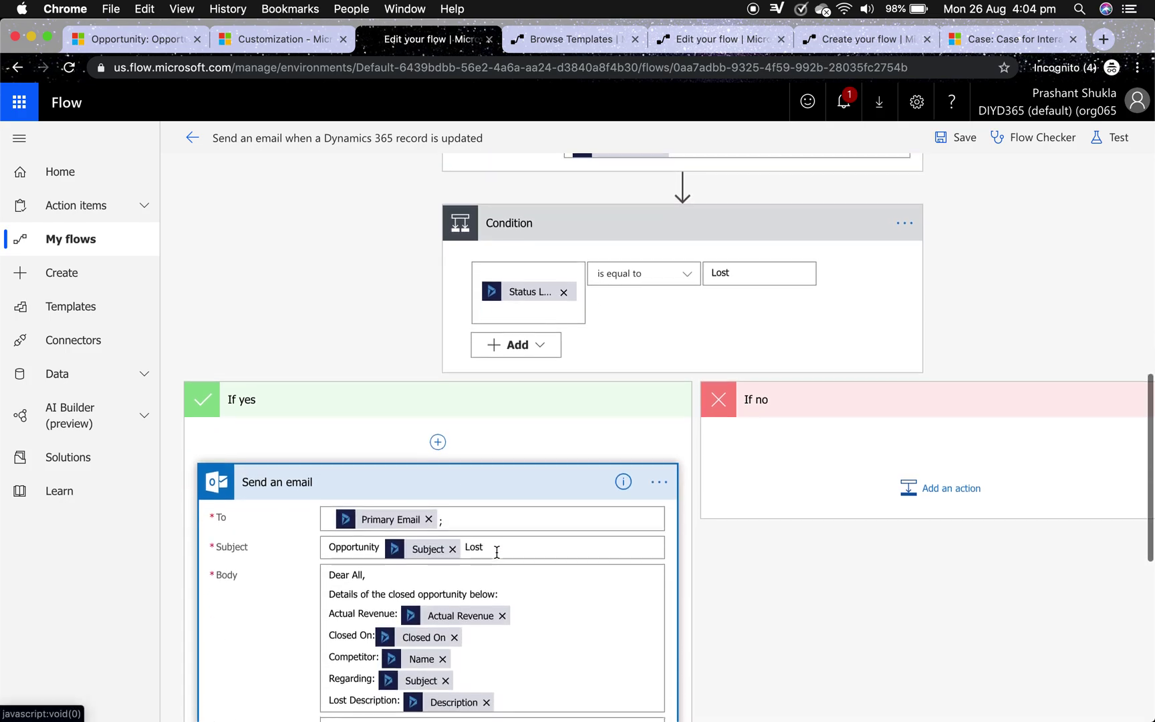
scroll(498, 551, "down", 1)
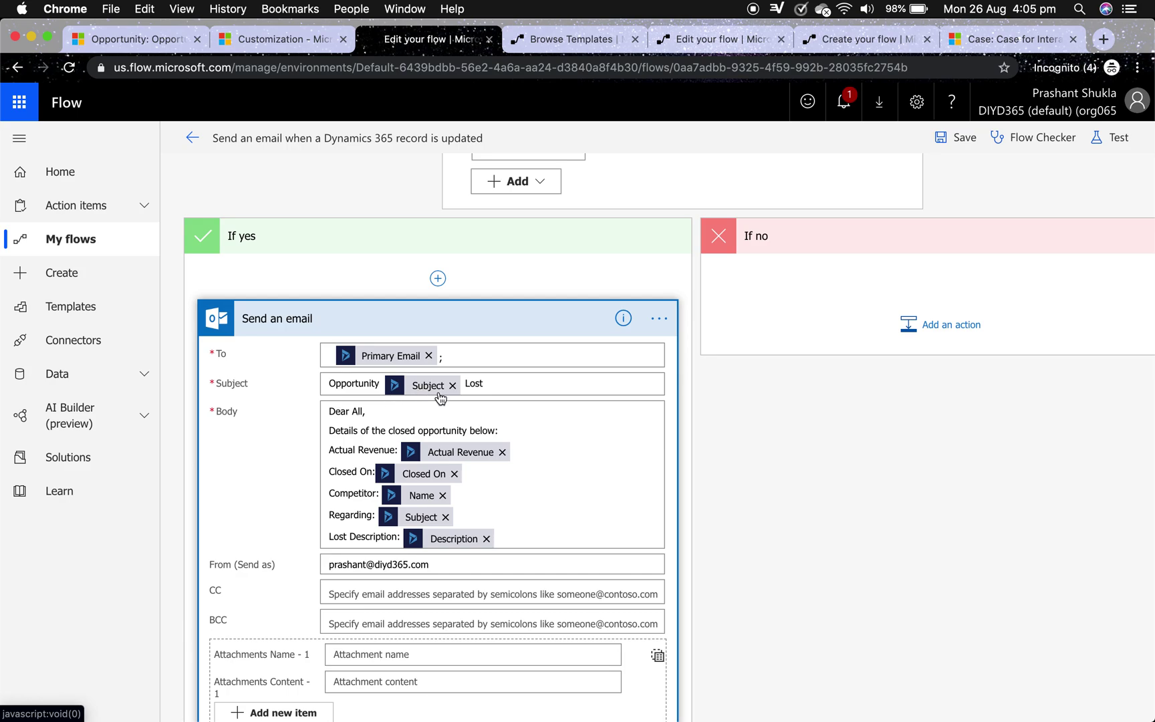
scroll(397, 485, "down", 1)
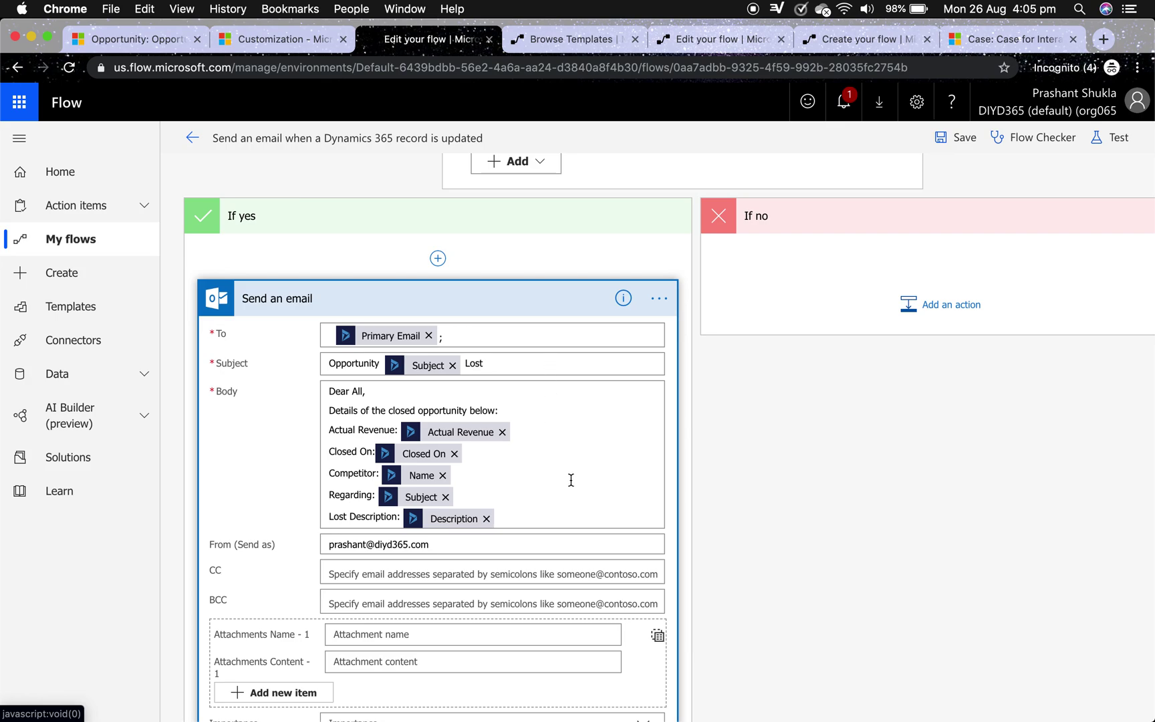
scroll(573, 480, "down", 3)
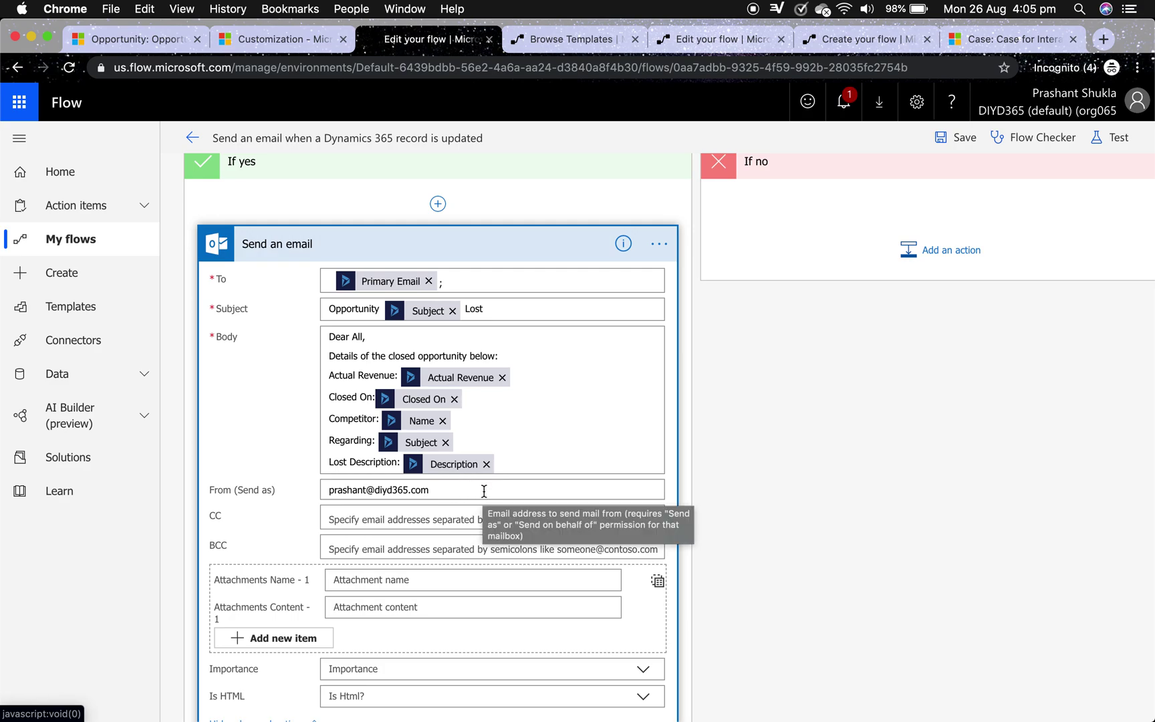
Browse the dynamic content available for the email body and search it for "actual".
left_click(564, 386)
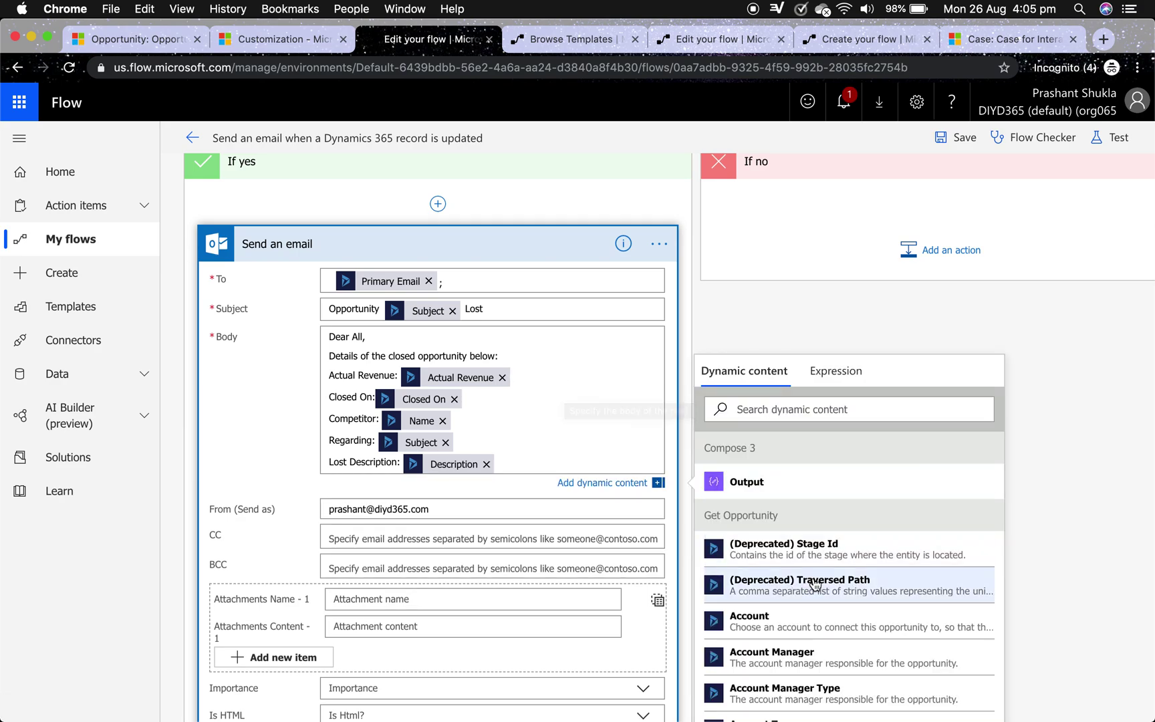
scroll(814, 585, "down", 1)
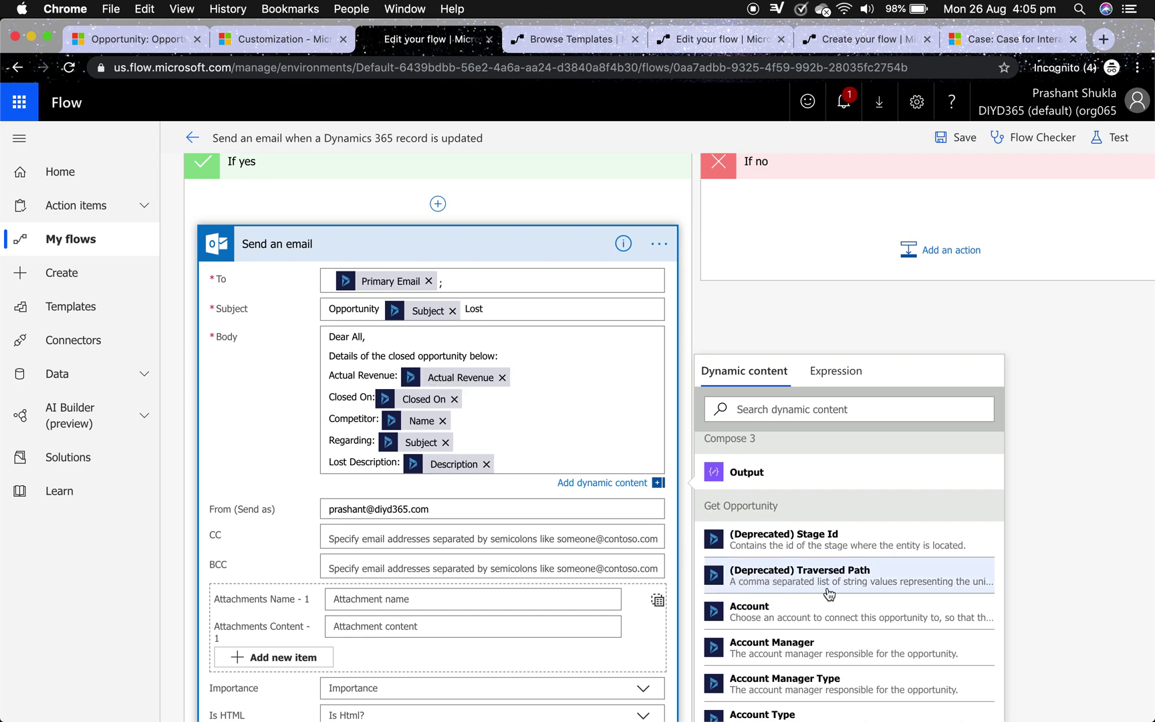
scroll(829, 593, "down", 20)
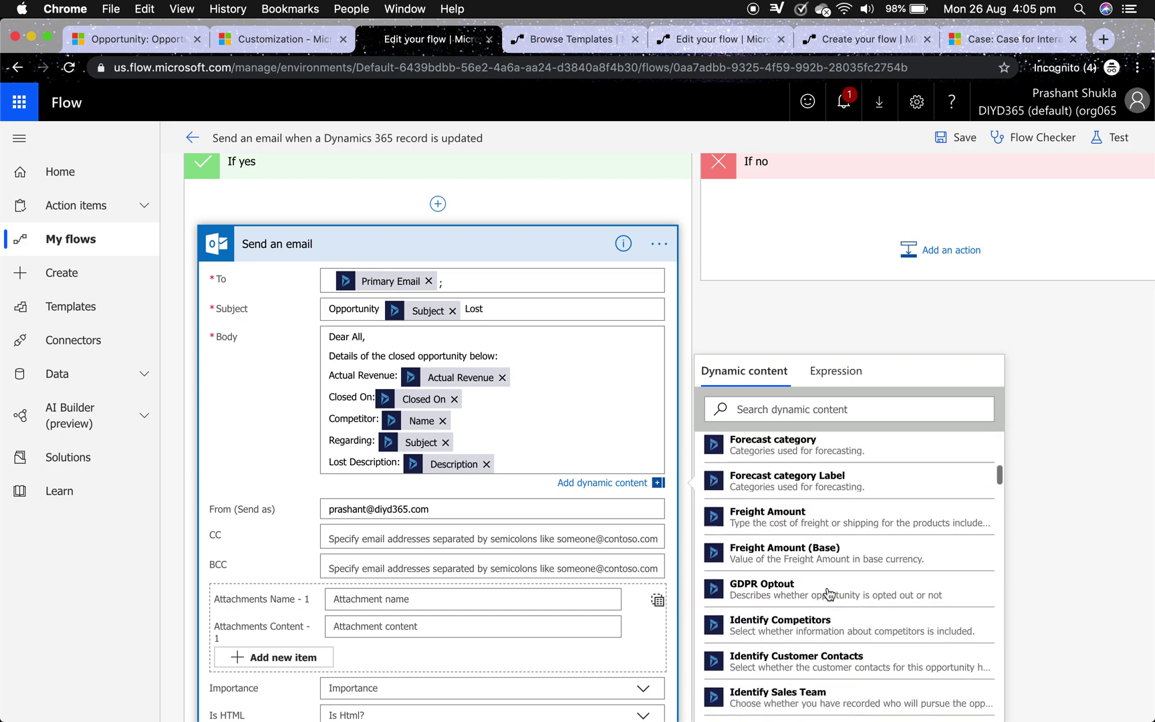
scroll(829, 594, "down", 8)
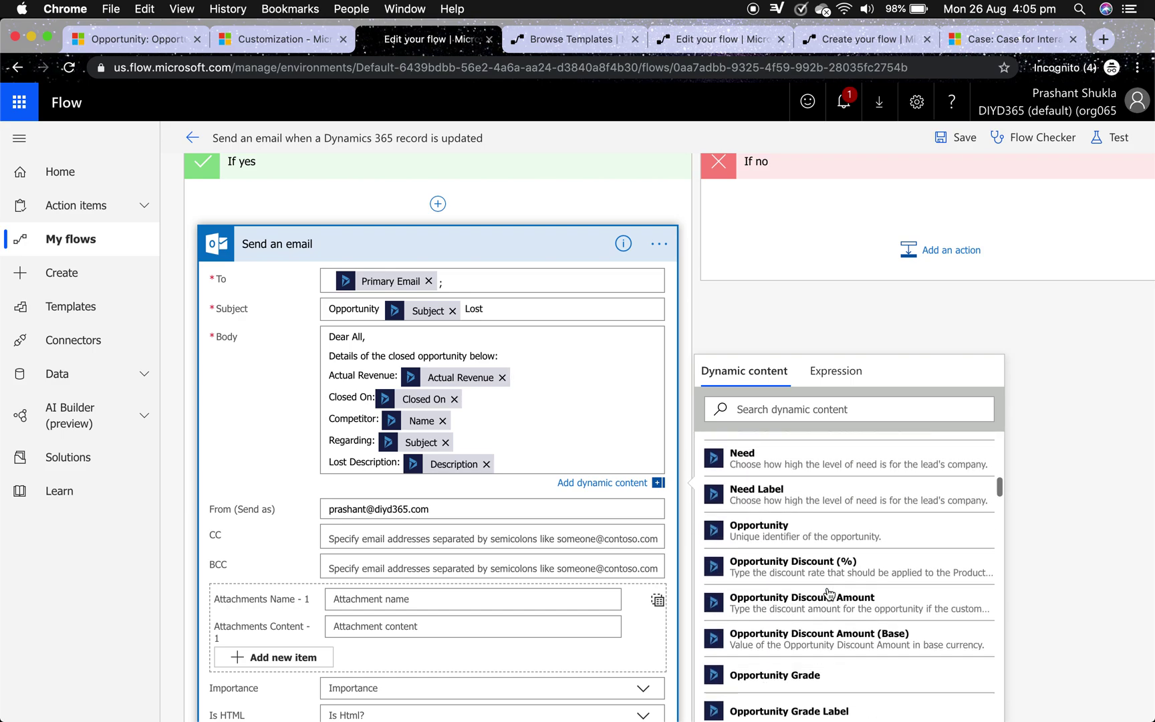
left_click(835, 414)
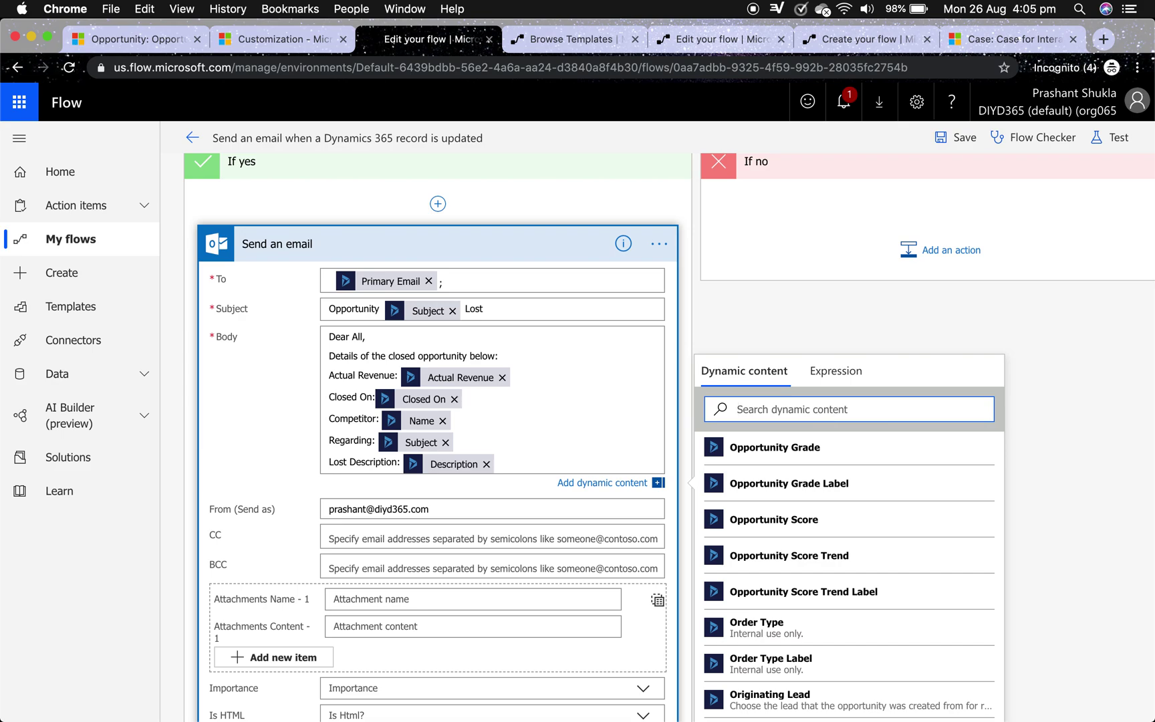
type("actual")
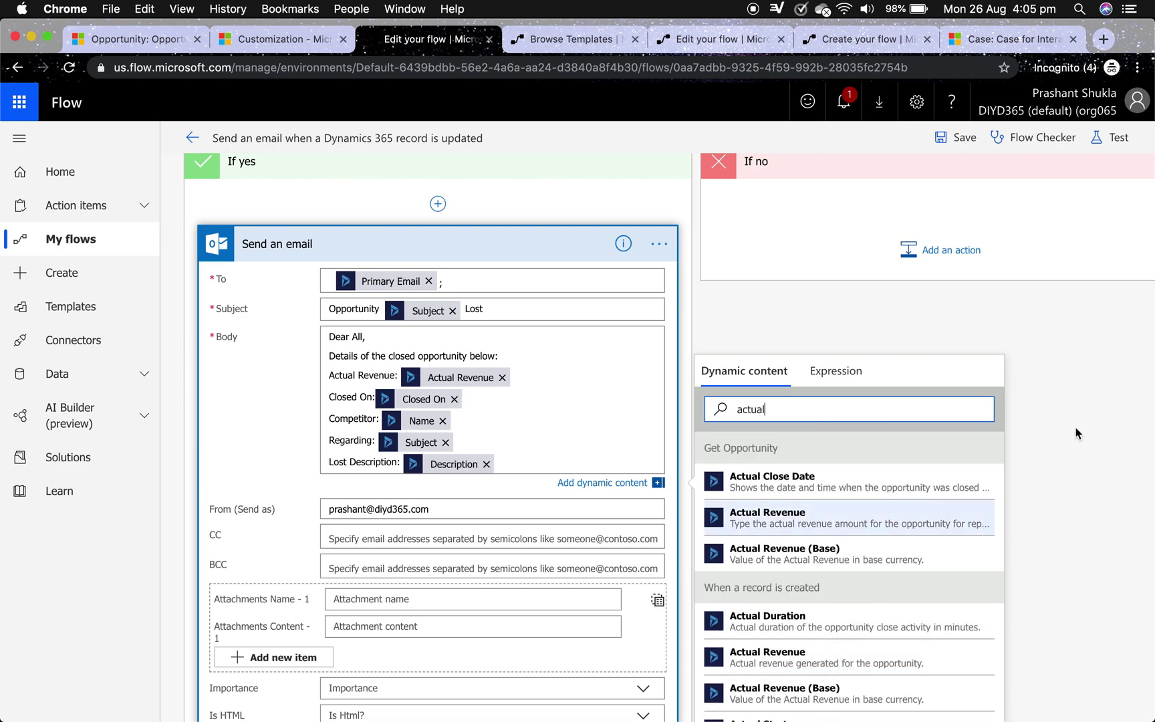
Compare the Get Opportunity and trigger fields offered for the email body with the corresponding steps of the flow.
scroll(769, 254, "up", 15)
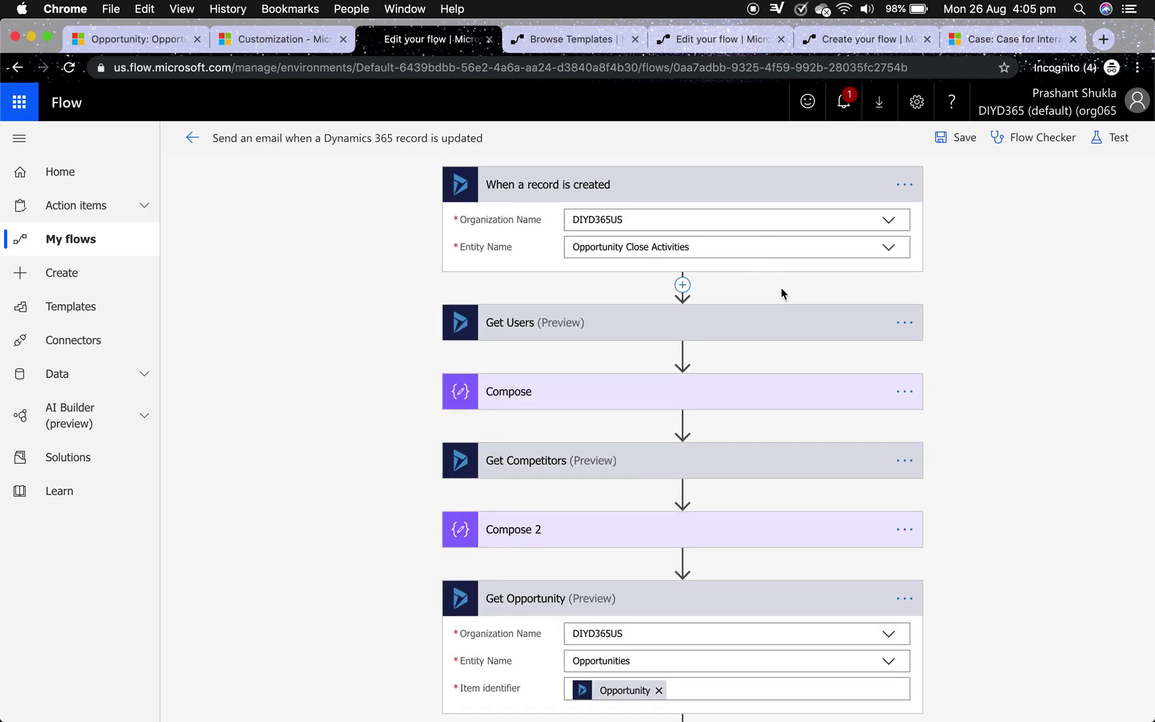
scroll(781, 288, "down", 15)
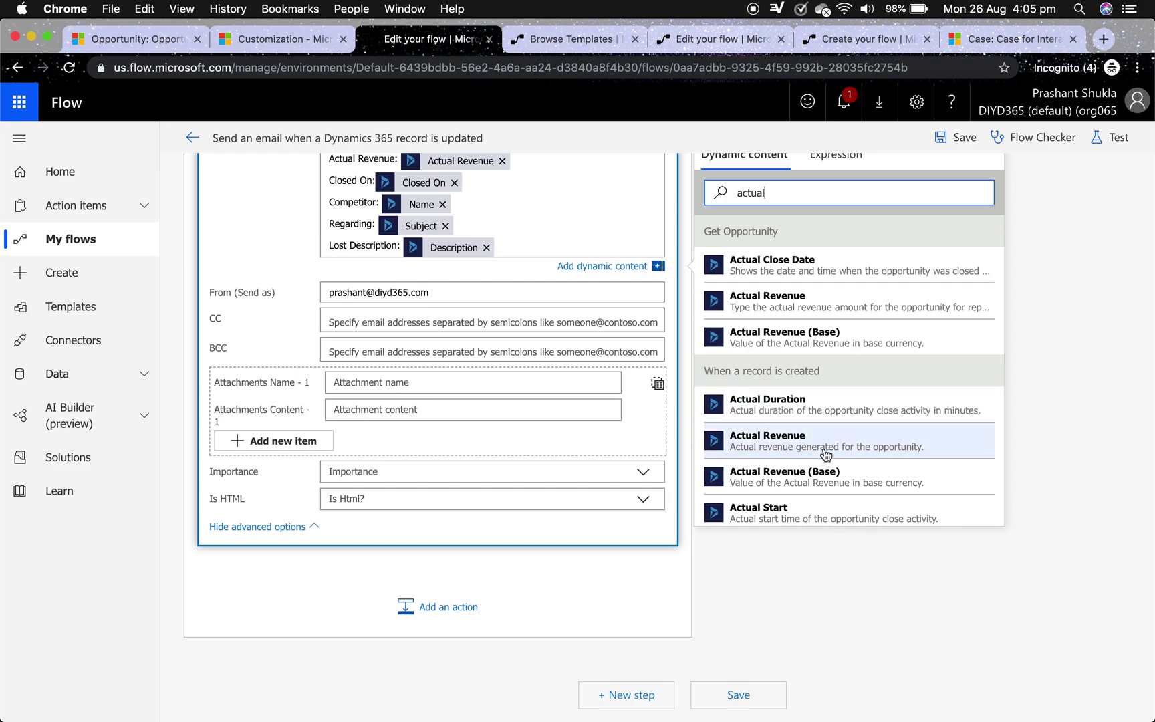
scroll(827, 454, "down", 1)
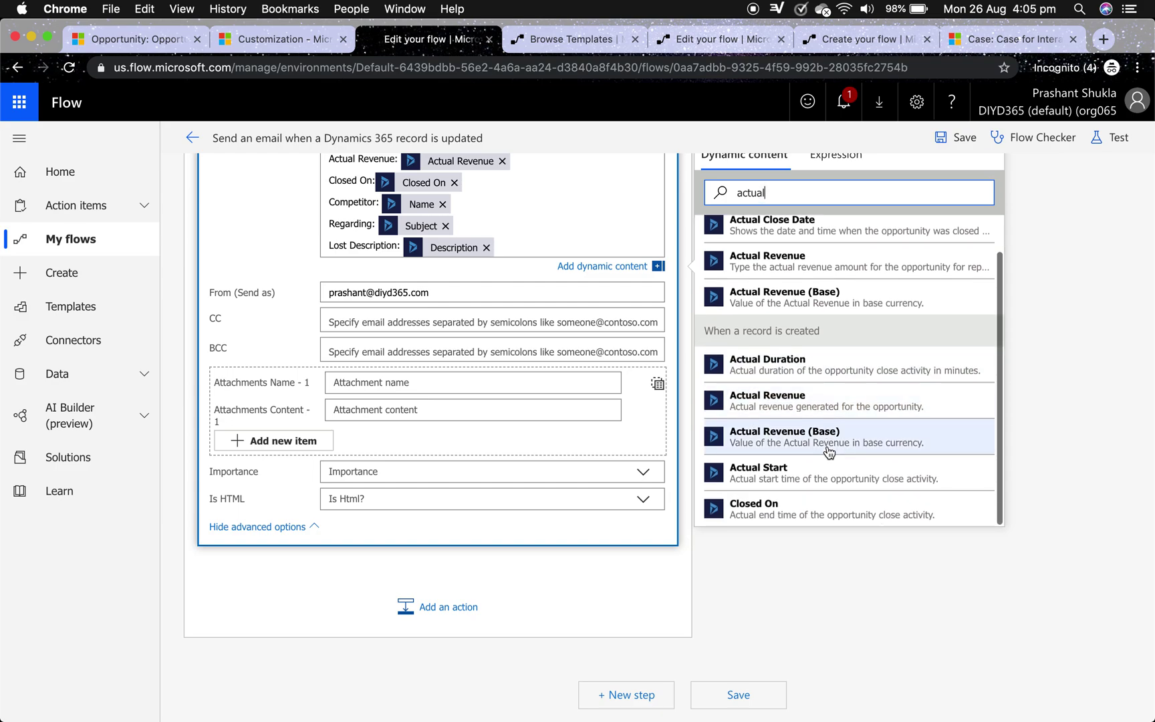
scroll(472, 316, "up", 1)
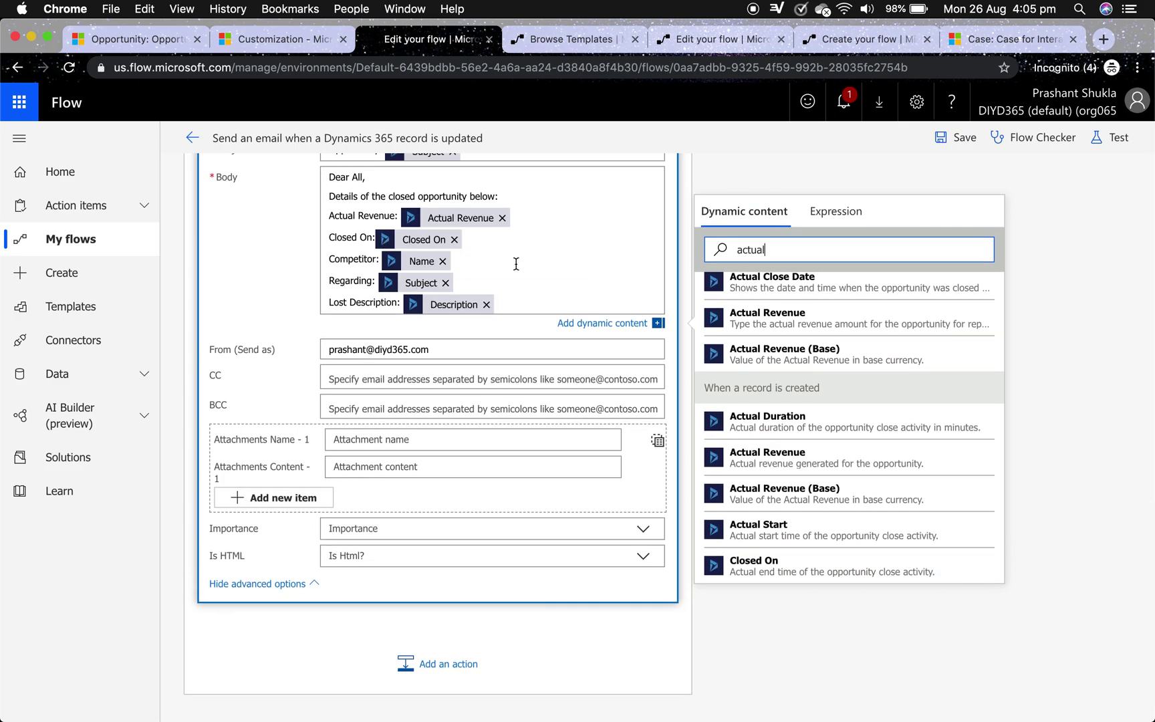
scroll(549, 281, "up", 15)
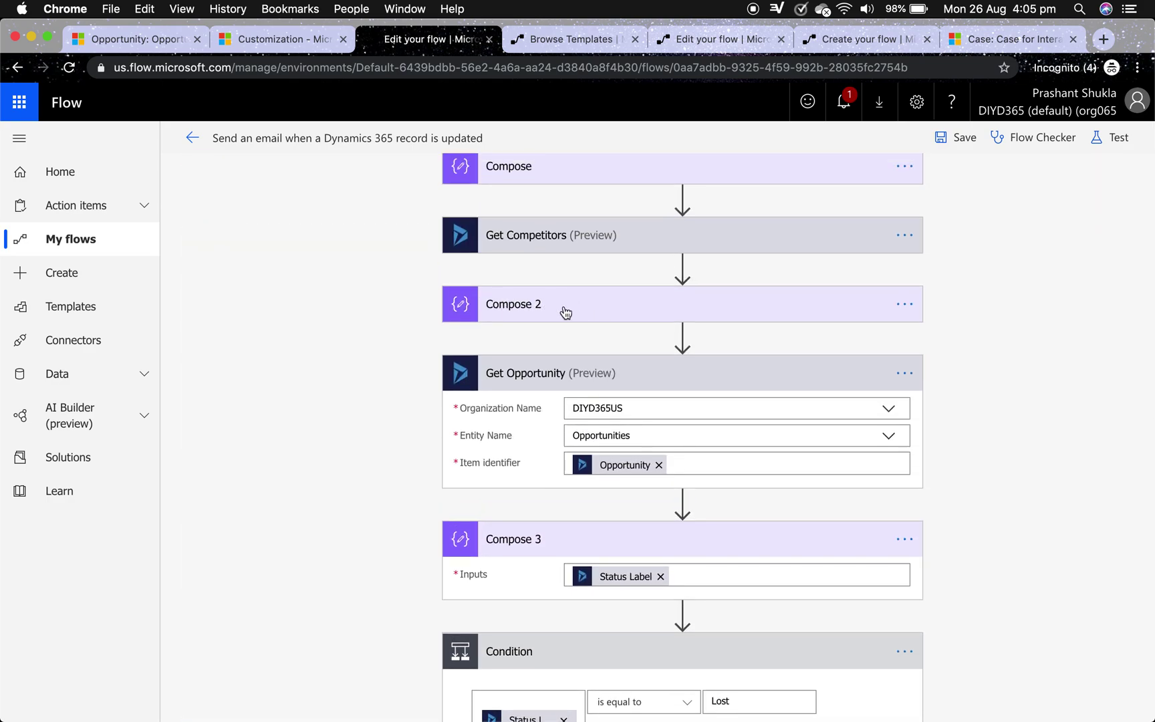
Review the Send an email action's recipient, subject, body and advanced options in the If yes branch.
scroll(566, 312, "down", 10)
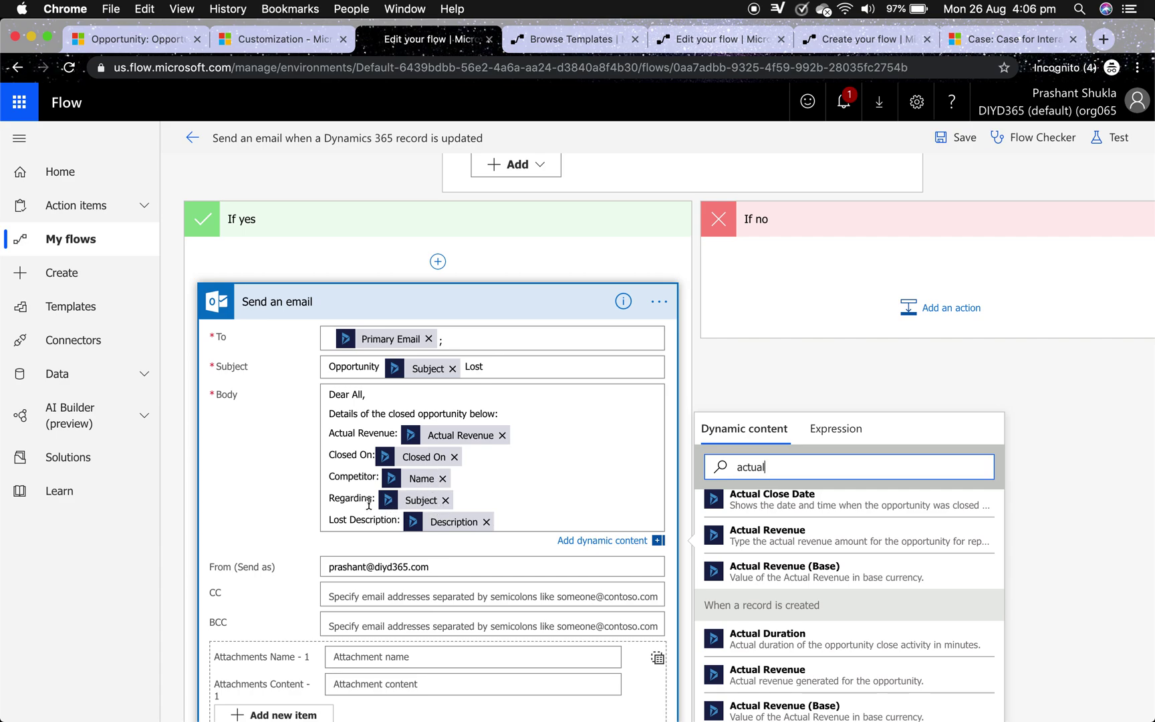
scroll(634, 493, "down", 5)
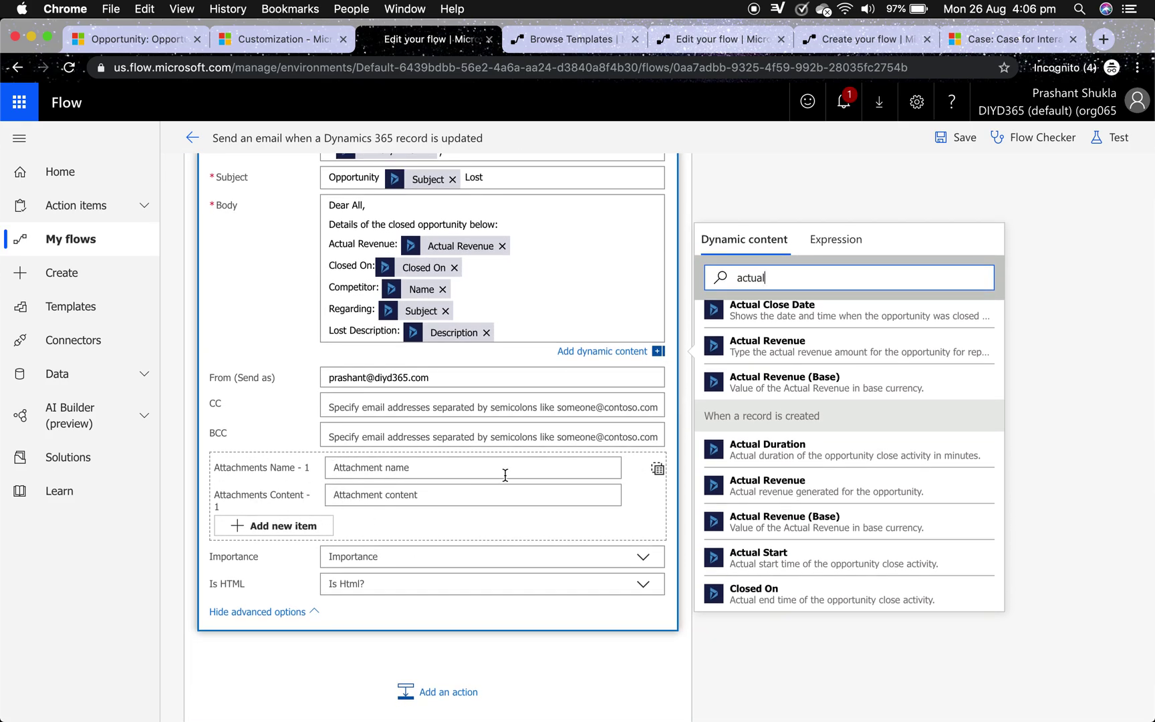
scroll(760, 399, "up", 5)
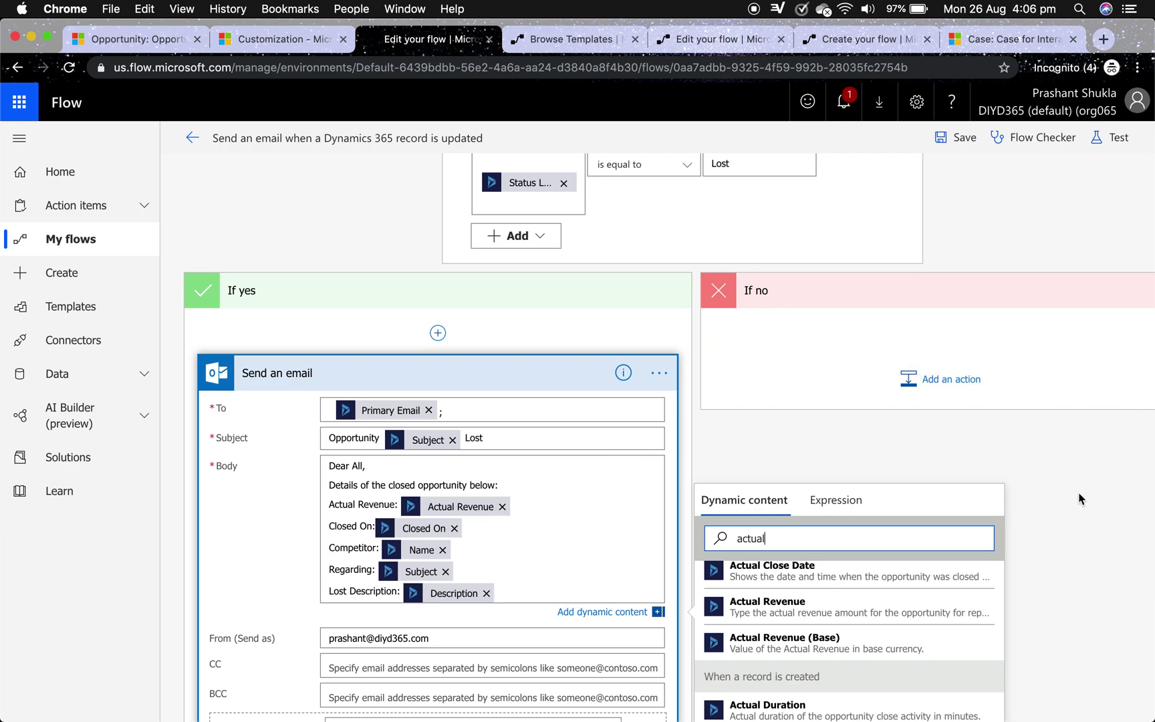
scroll(1090, 521, "down", 3)
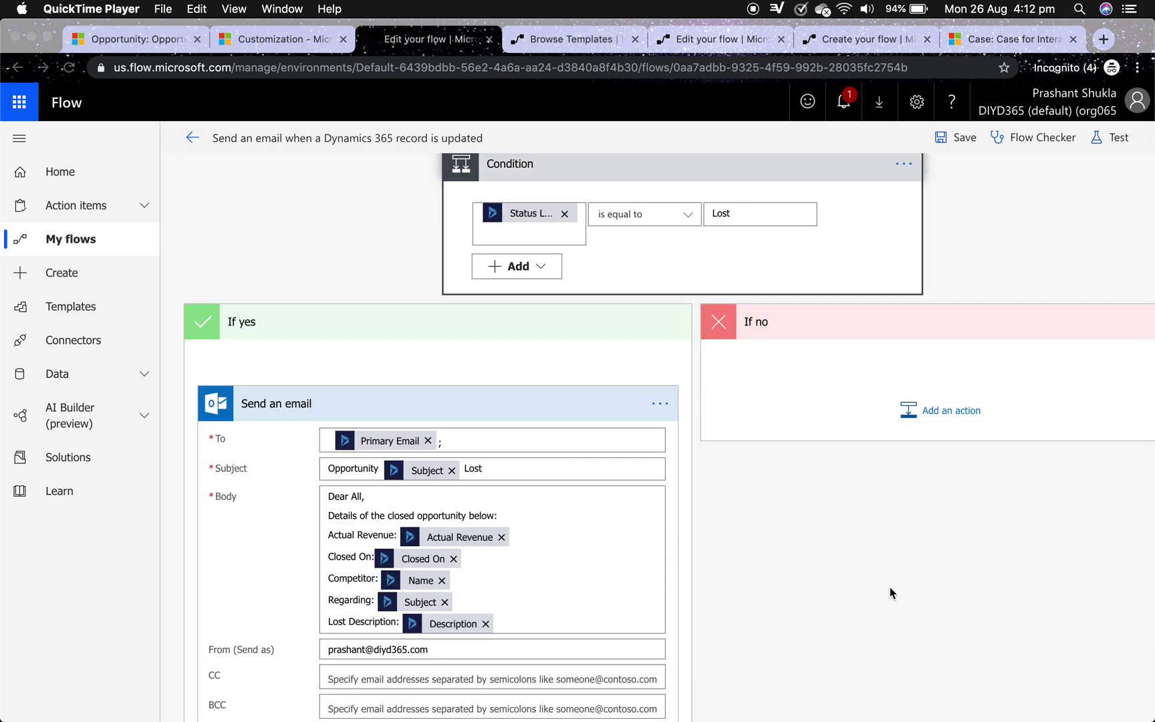
Save the email flow and start a test in which the trigger action is performed manually.
scroll(889, 592, "down", 10)
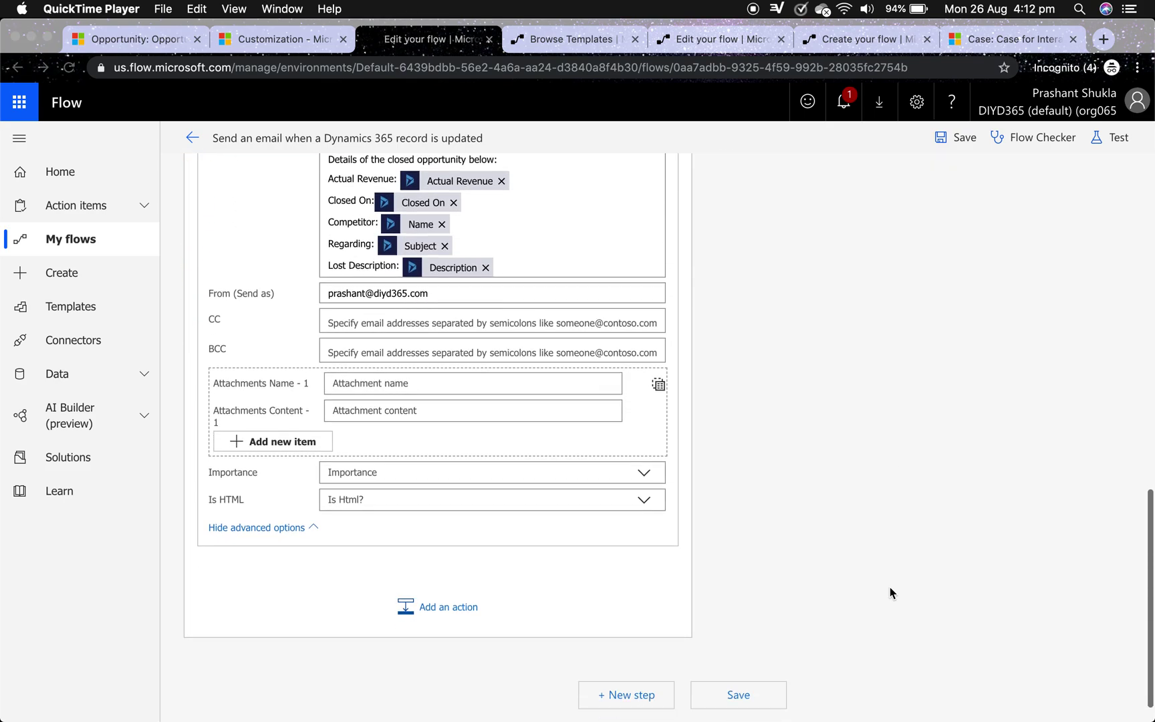
left_click(747, 697)
scroll(841, 454, "up", 10)
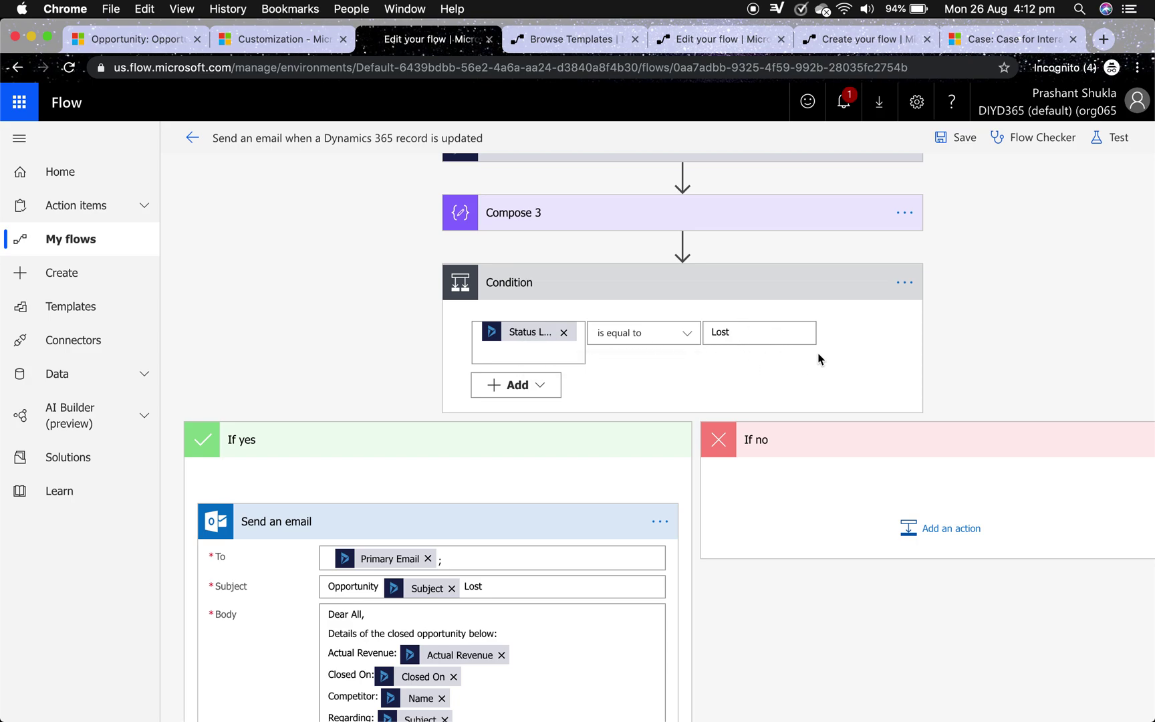
left_click(1104, 139)
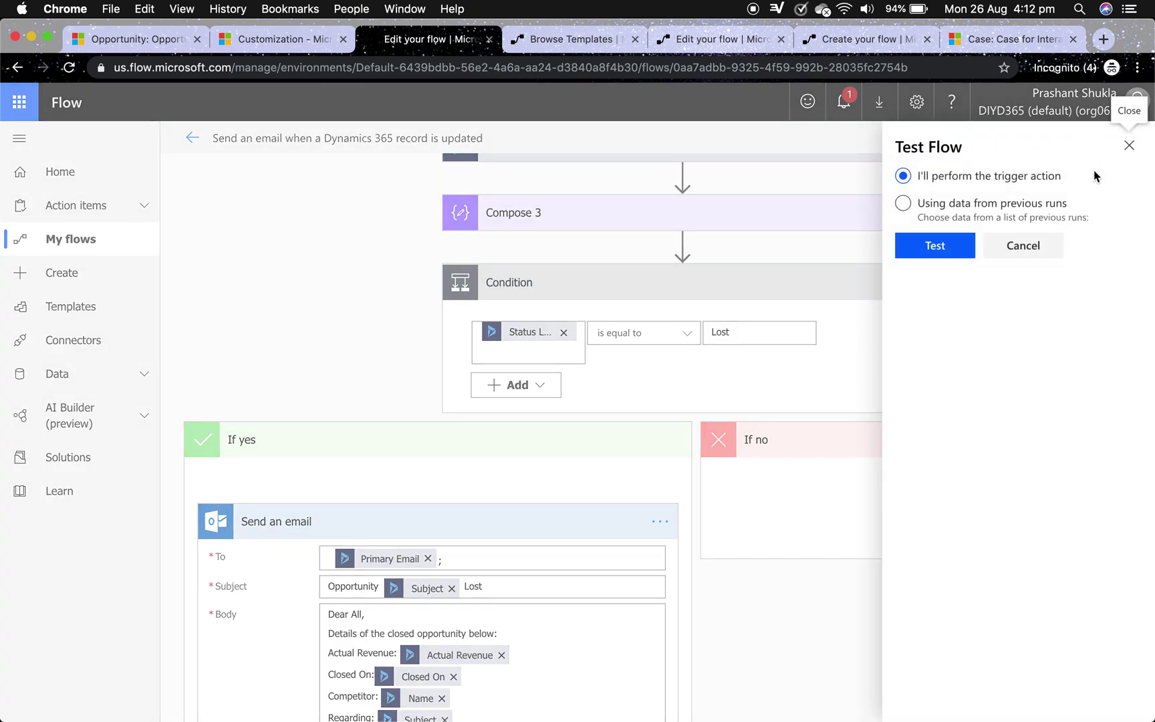
left_click(939, 247)
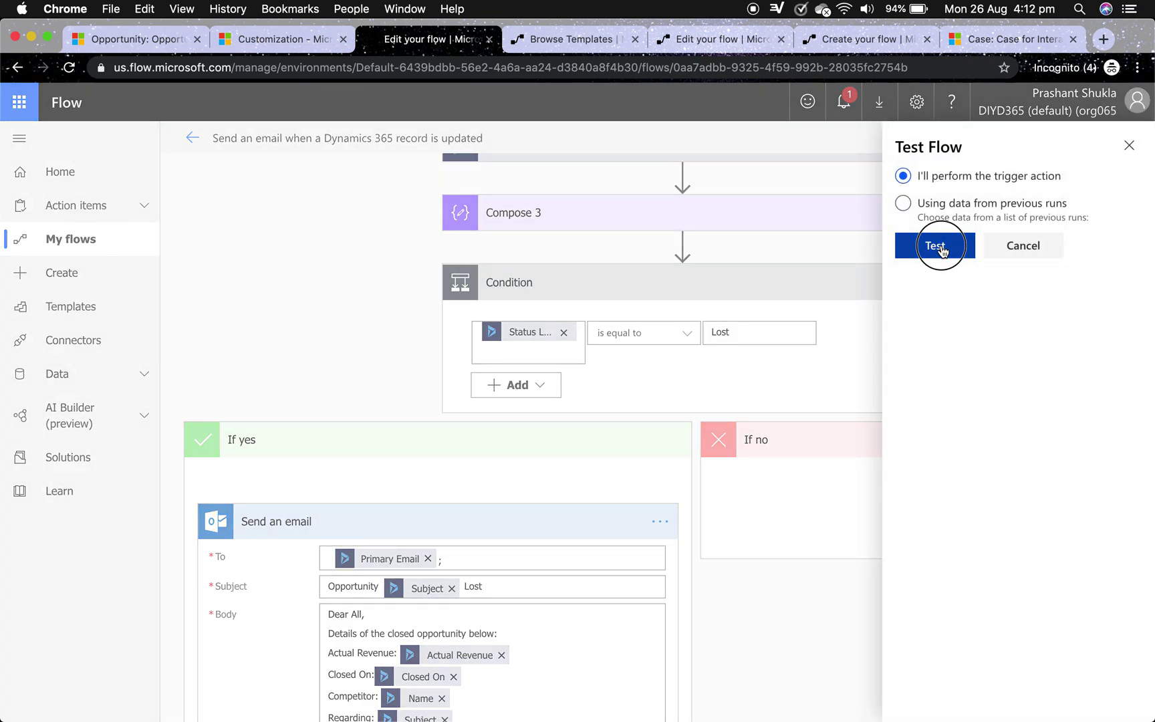
Switch to Dynamics 365 and save the prepared closing details to close the Interested in our newer offerings opportunity as lost.
left_click(149, 44)
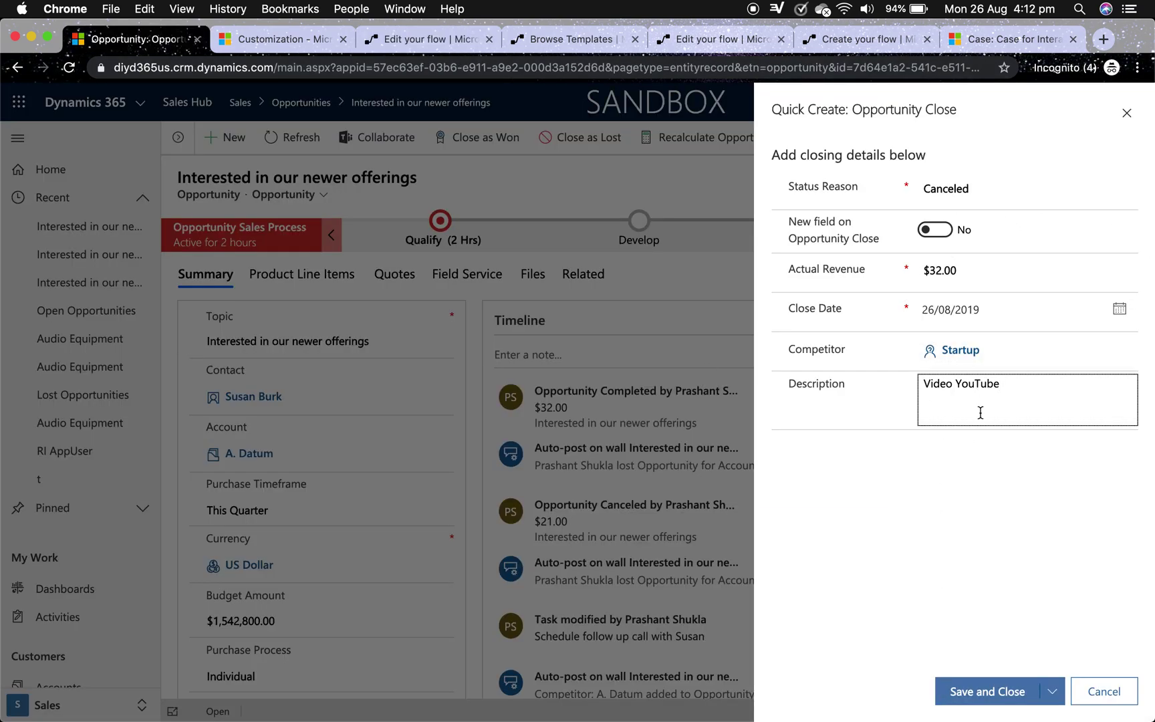
left_click(982, 706)
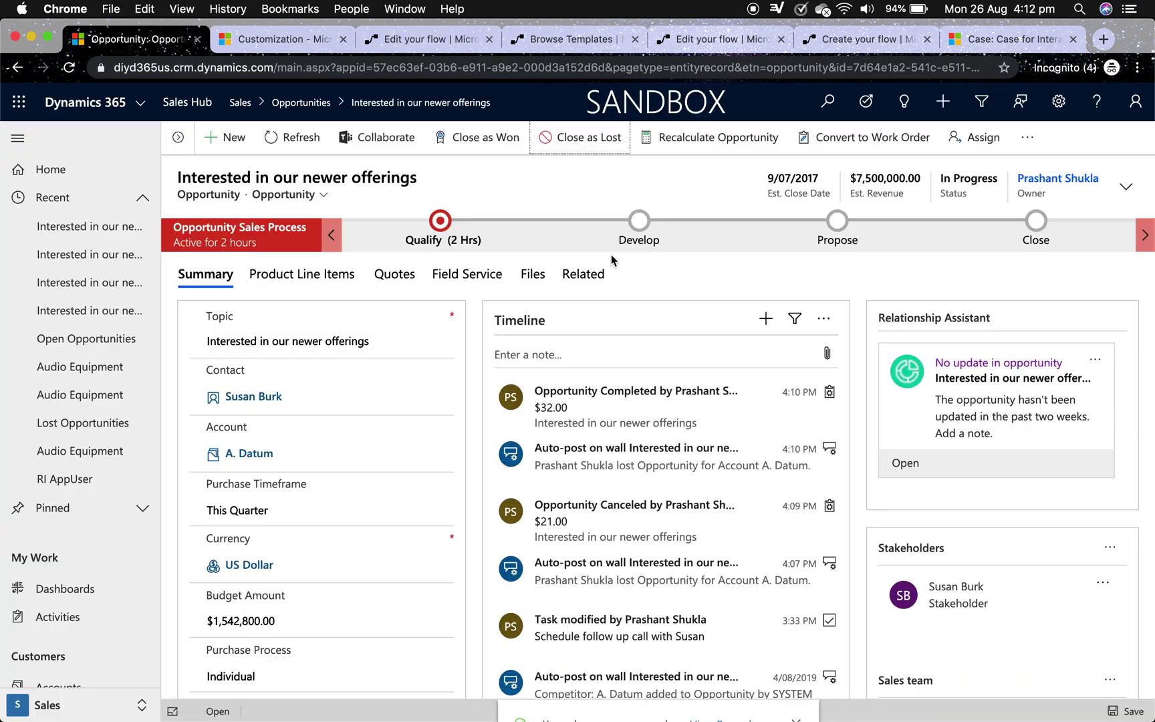
Return to the flow's test run and examine the Condition result and the Send an email inputs.
left_click(439, 39)
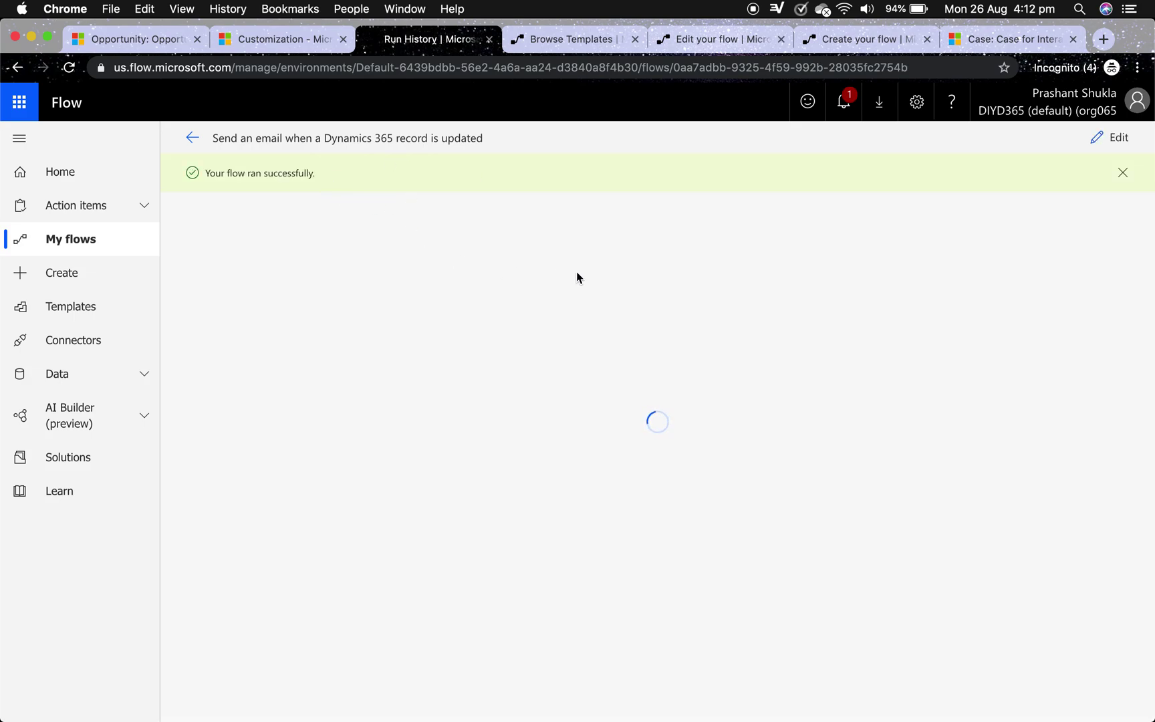
scroll(721, 390, "down", 2)
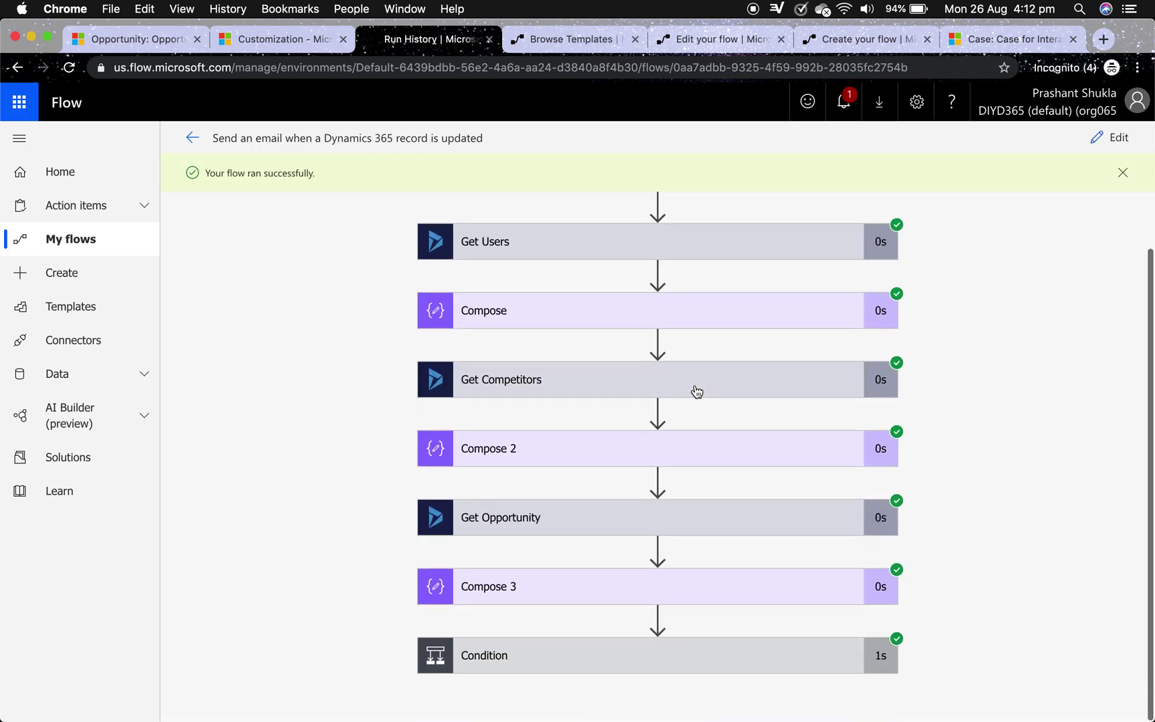
left_click(478, 647)
scroll(593, 570, "down", 4)
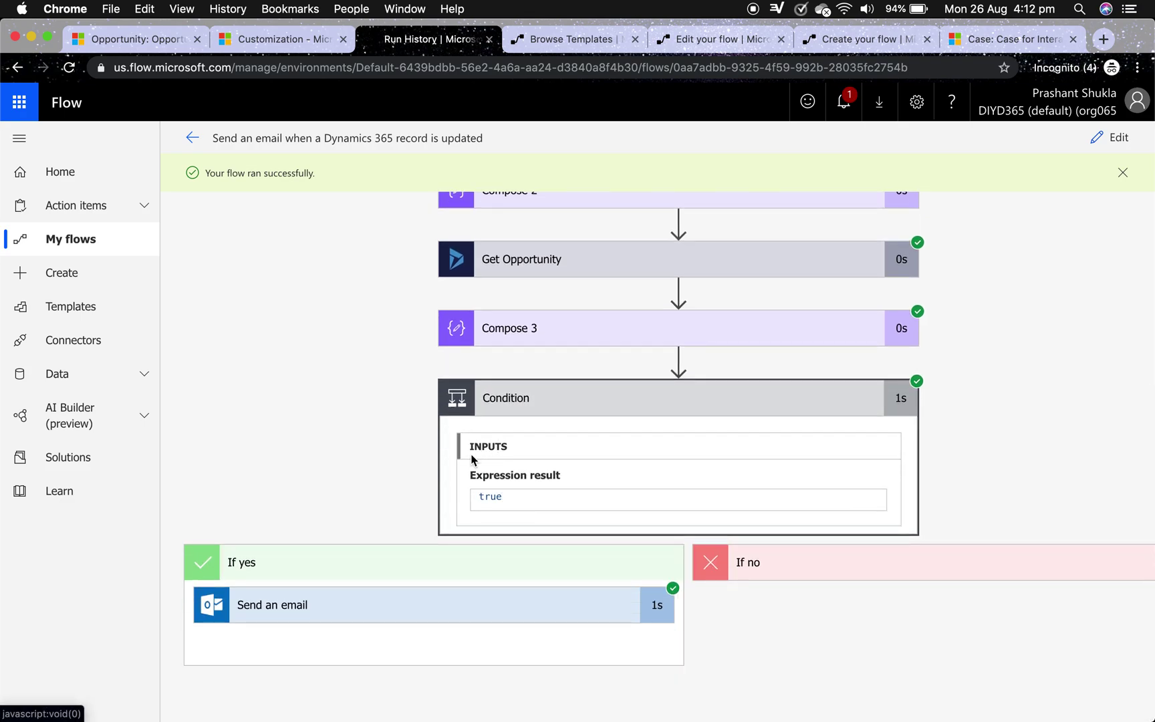
left_click(496, 619)
scroll(466, 625, "down", 3)
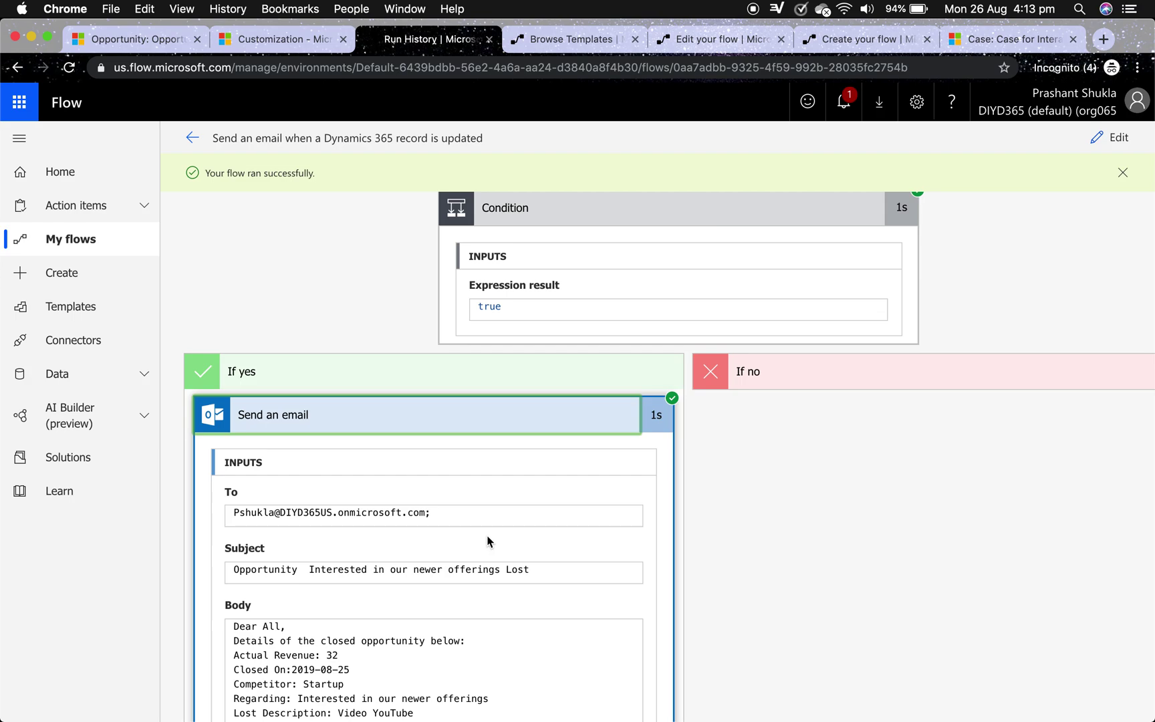
Switch to Outlook and read the newest lost-opportunity email in Sent Items.
mouse_move(20, 144)
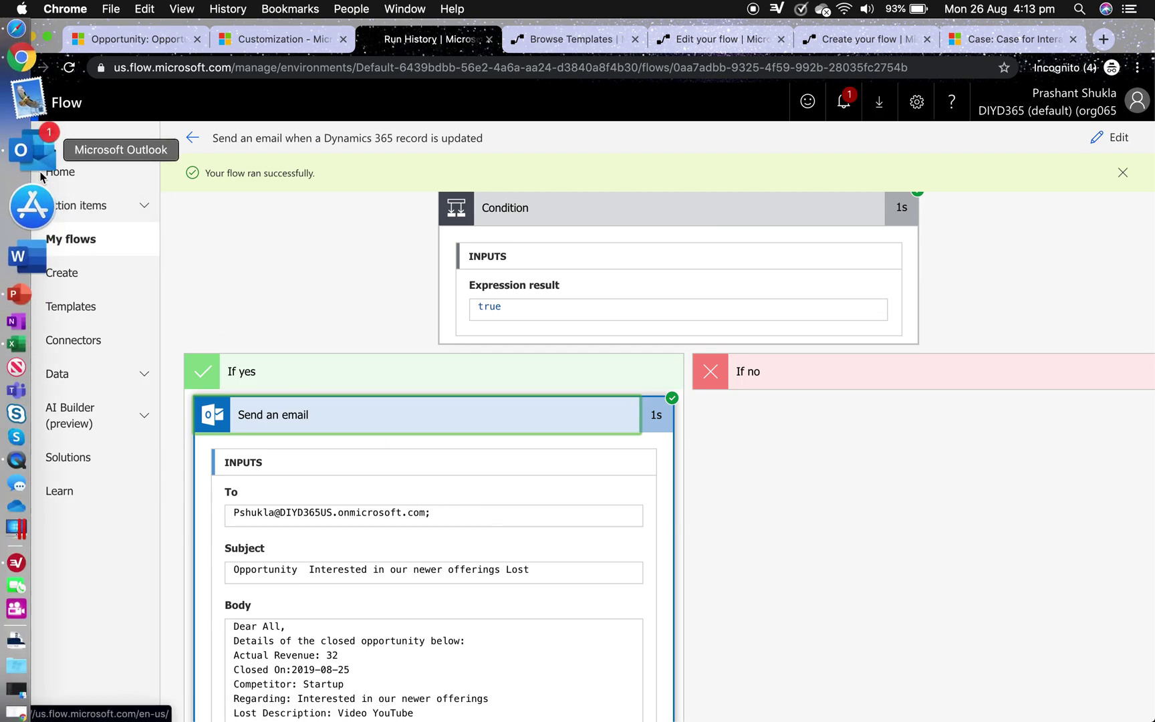
left_click(32, 99)
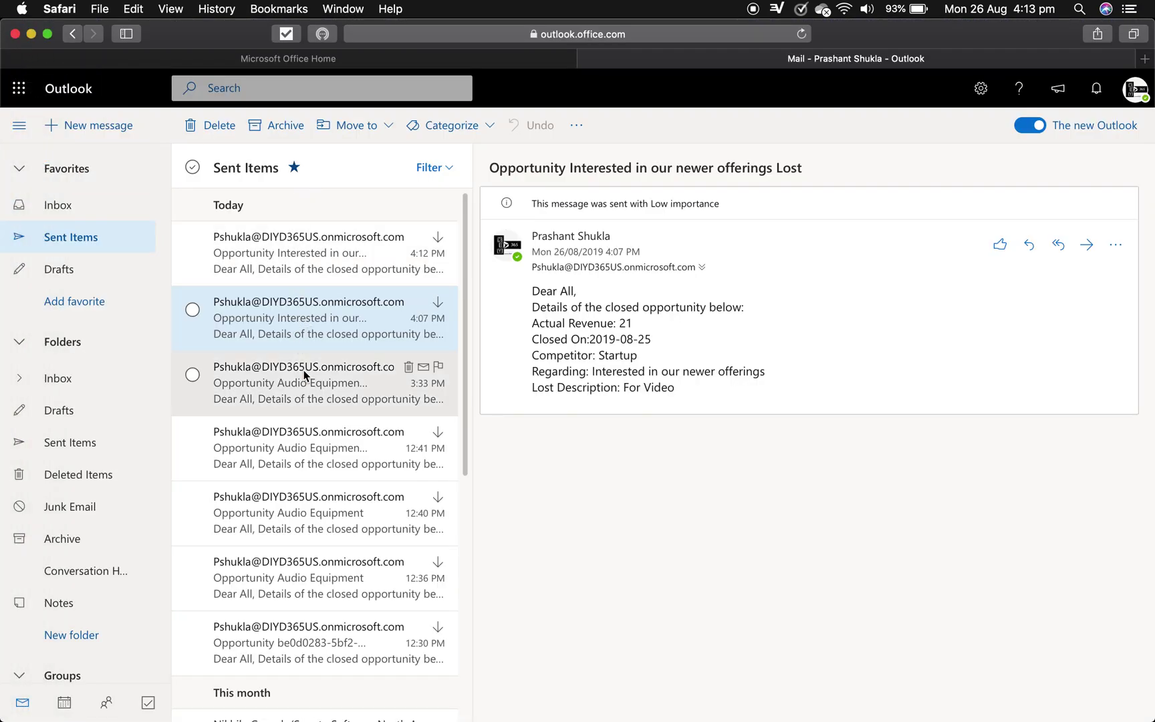
left_click(322, 279)
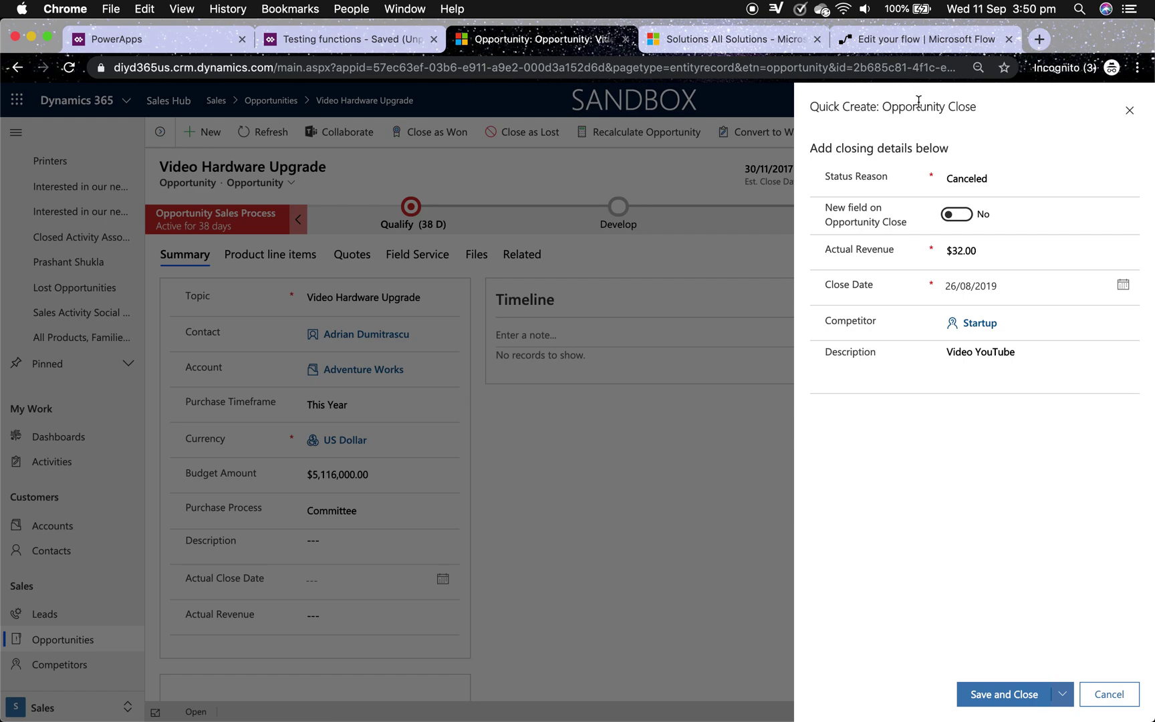
Examine the trigger of the Update opportunity from opportunity close flow and the Record identifier, Actual Close Date and Description mappings in Update a record.
left_click(921, 46)
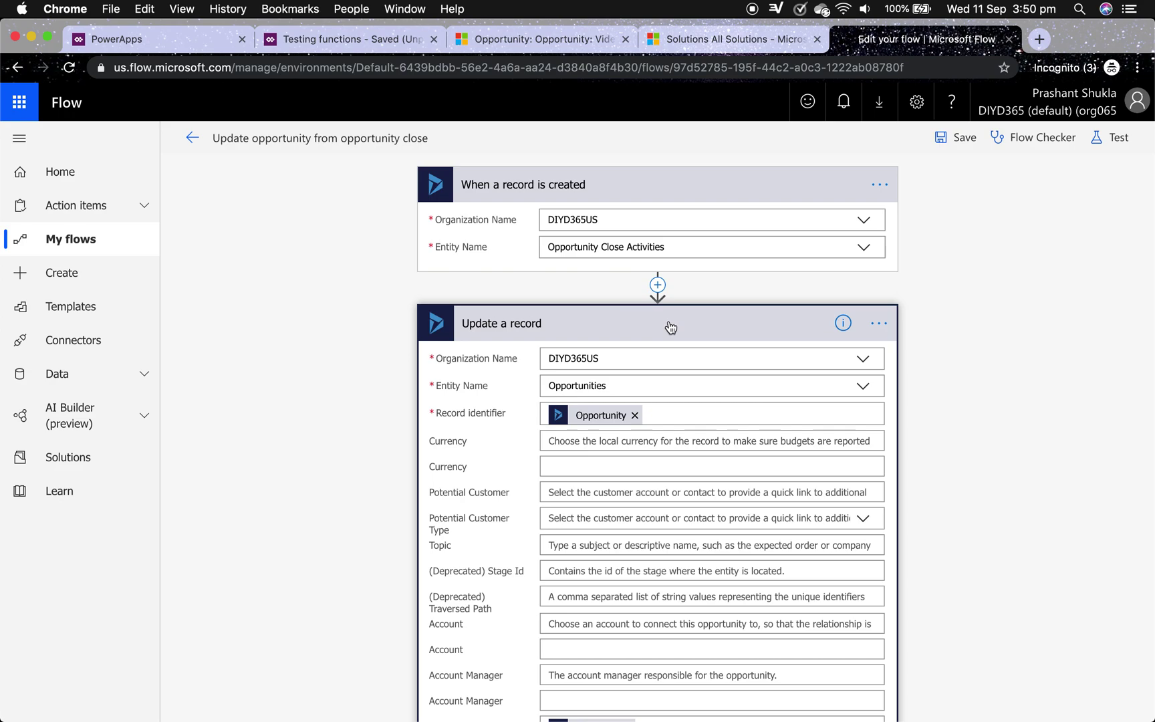
scroll(652, 332, "down", 2)
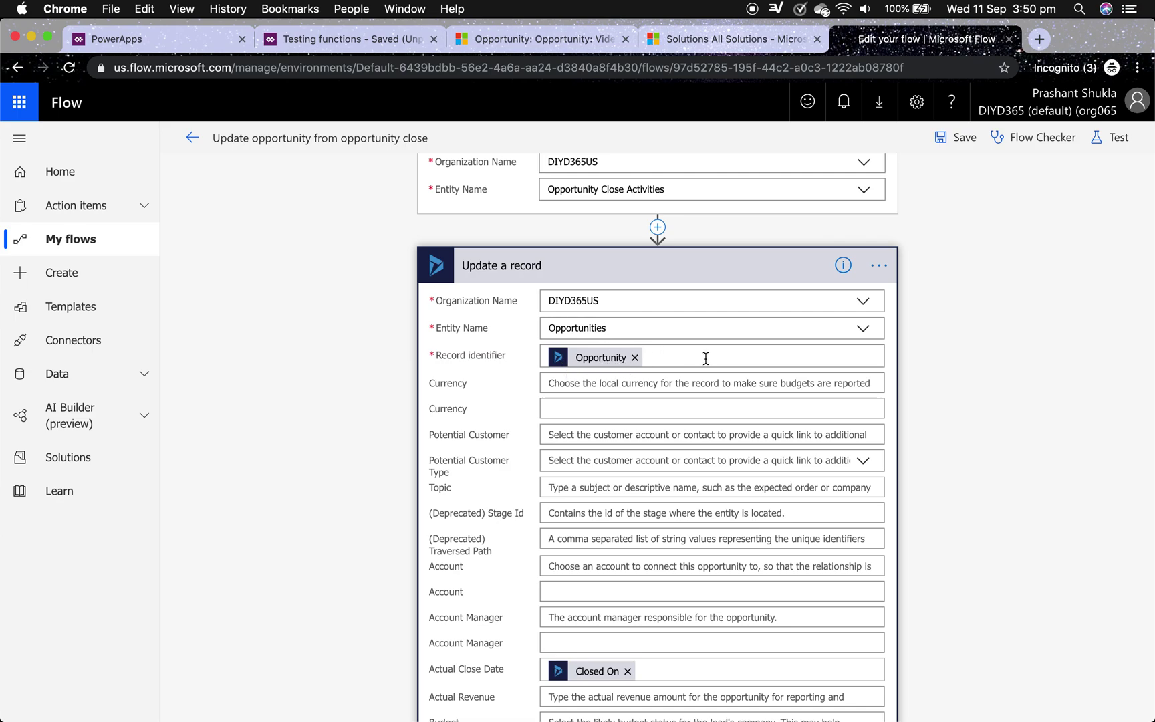
scroll(706, 358, "up", 2)
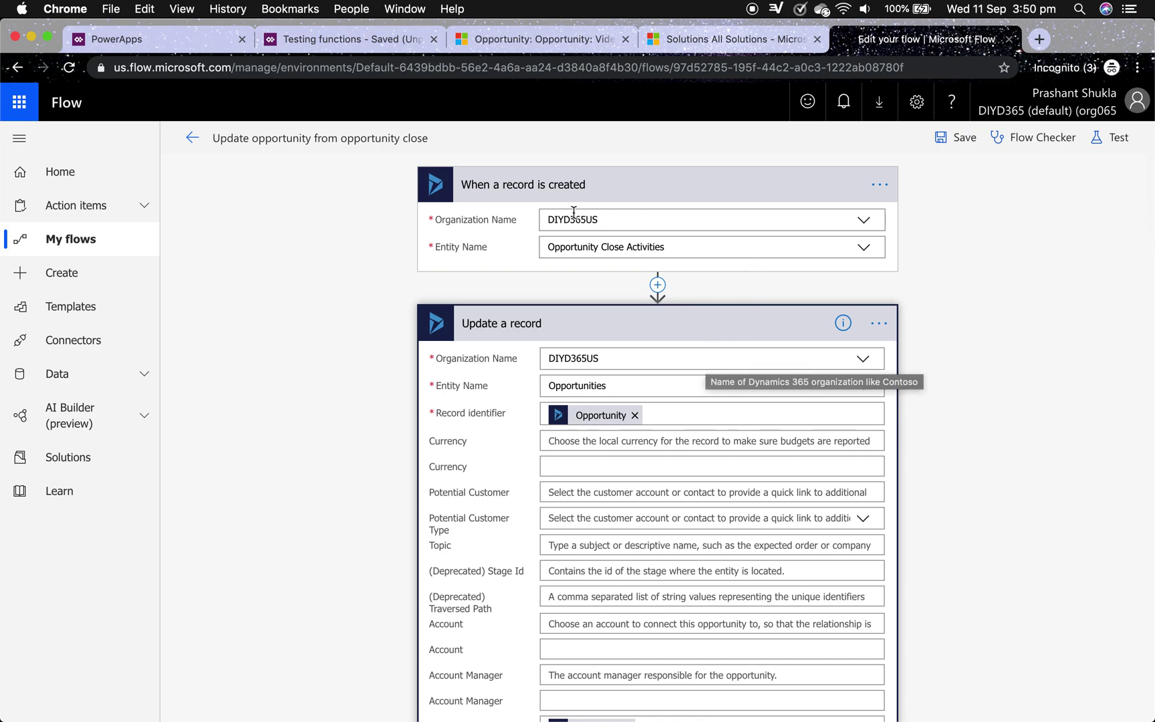
left_click(673, 418)
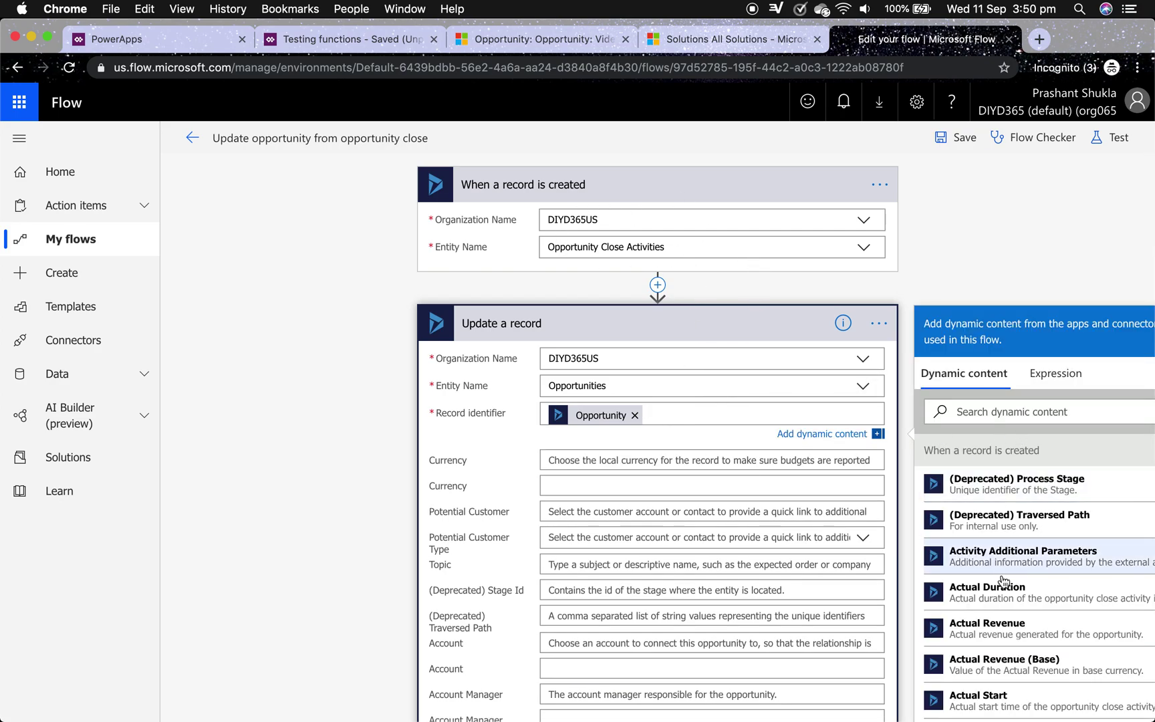
scroll(1003, 583, "down", 5)
scroll(1002, 583, "down", 10)
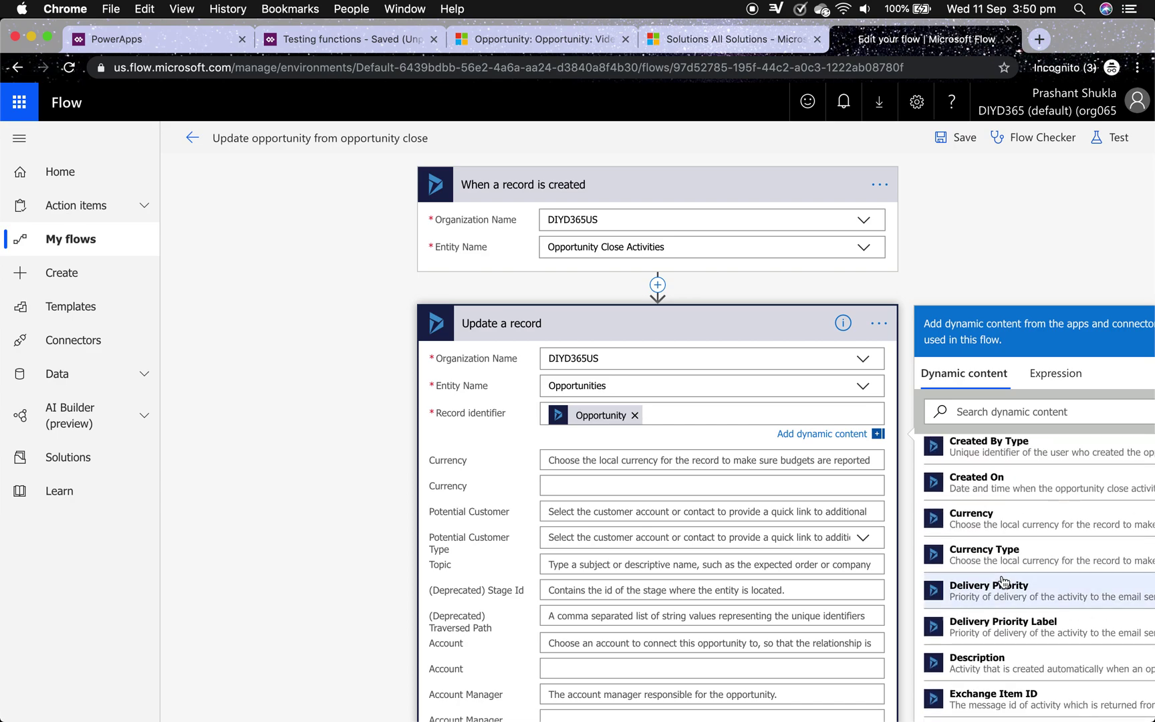
scroll(1002, 581, "down", 3)
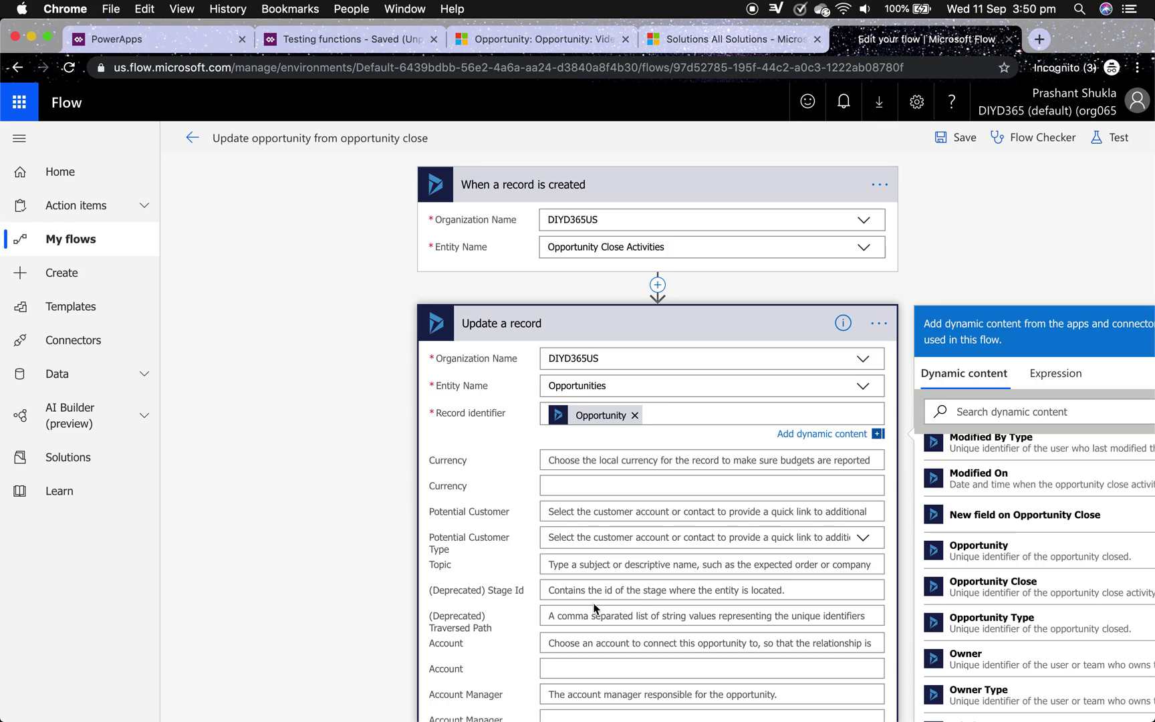
scroll(466, 590, "down", 3)
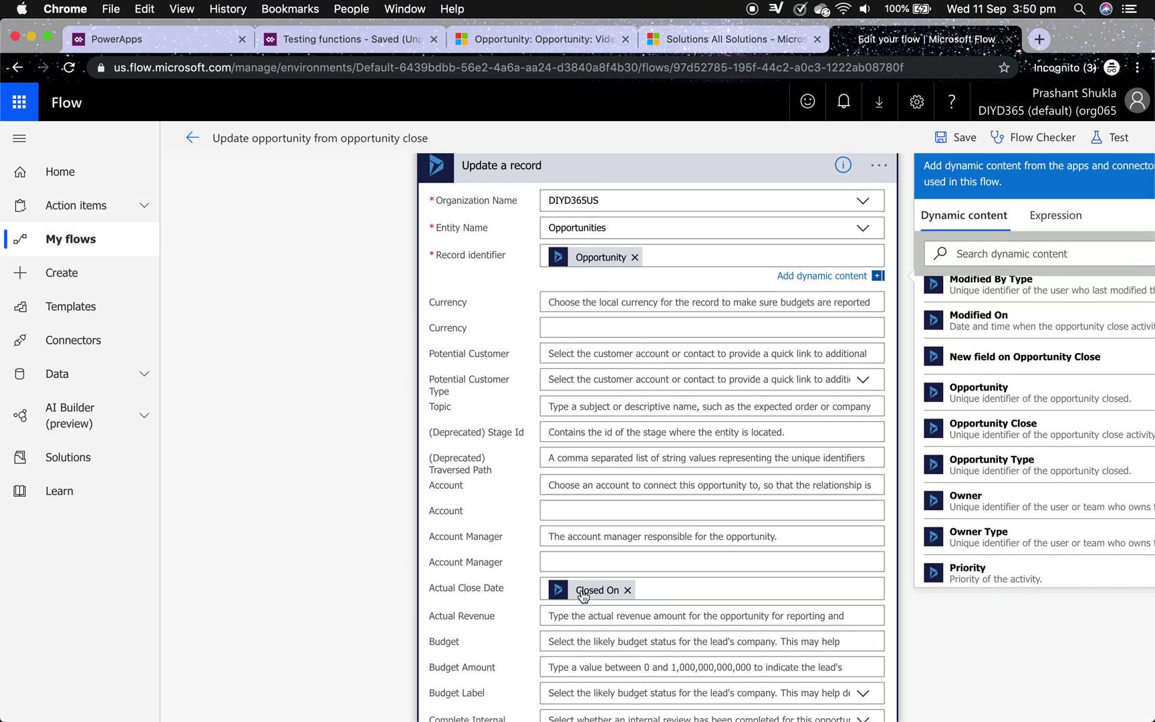
scroll(583, 595, "down", 8)
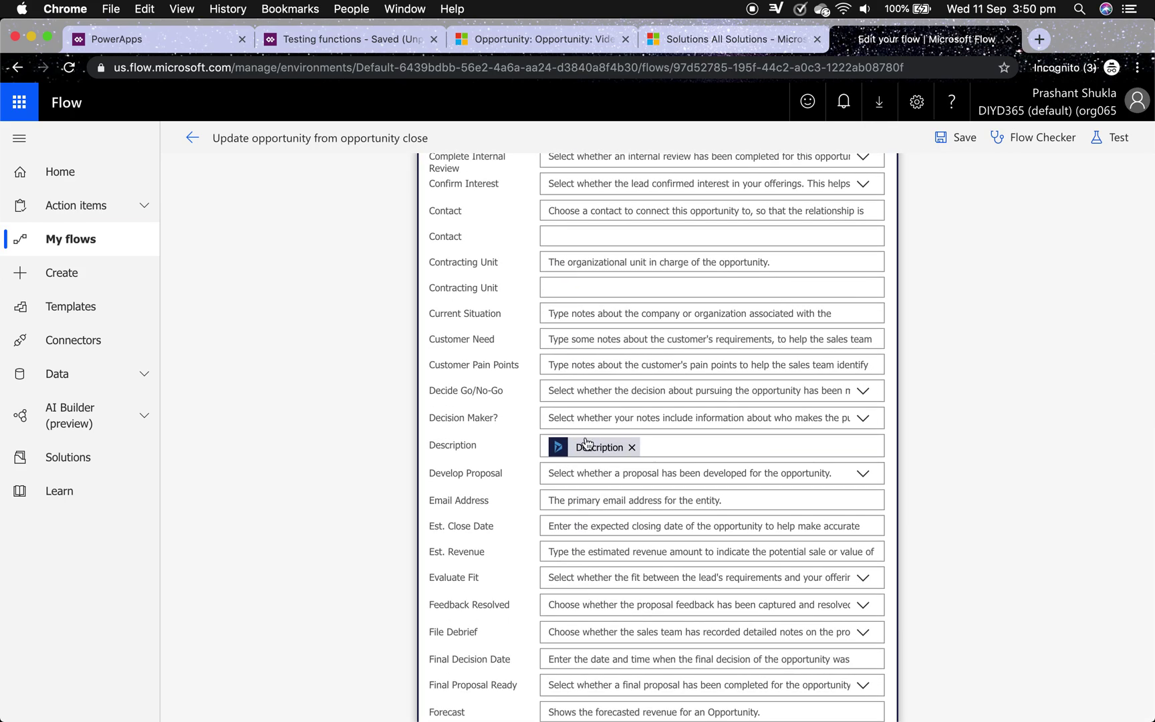
Browse the Opportunity Close fields offered as dynamic content for the Record identifier, from Opportunity back to Actual Revenue, Closed On and Description.
scroll(644, 458, "up", 8)
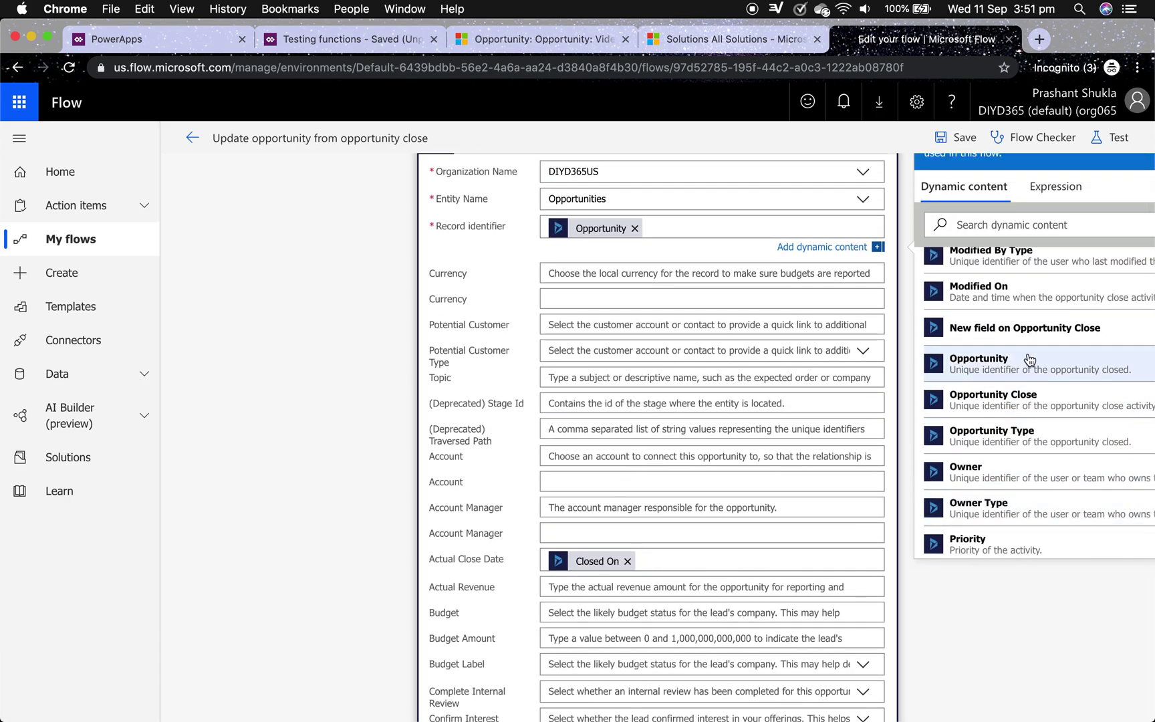
scroll(1030, 360, "up", 2)
scroll(1030, 360, "up", 10)
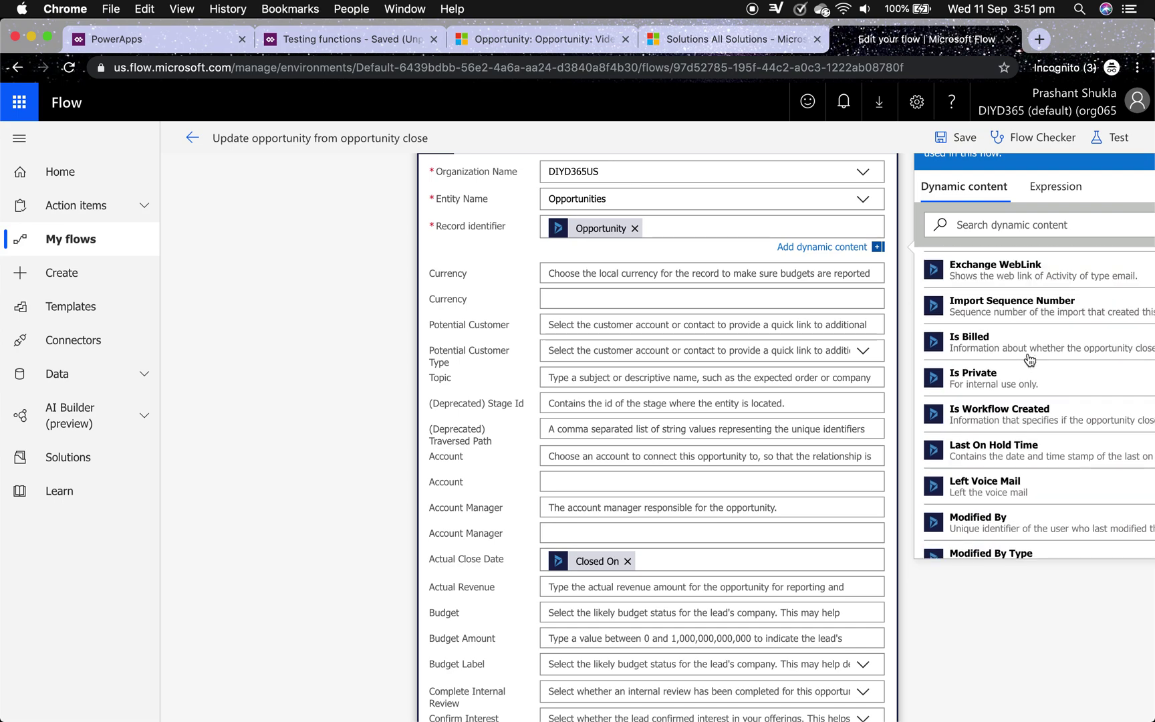
scroll(1029, 359, "up", 8)
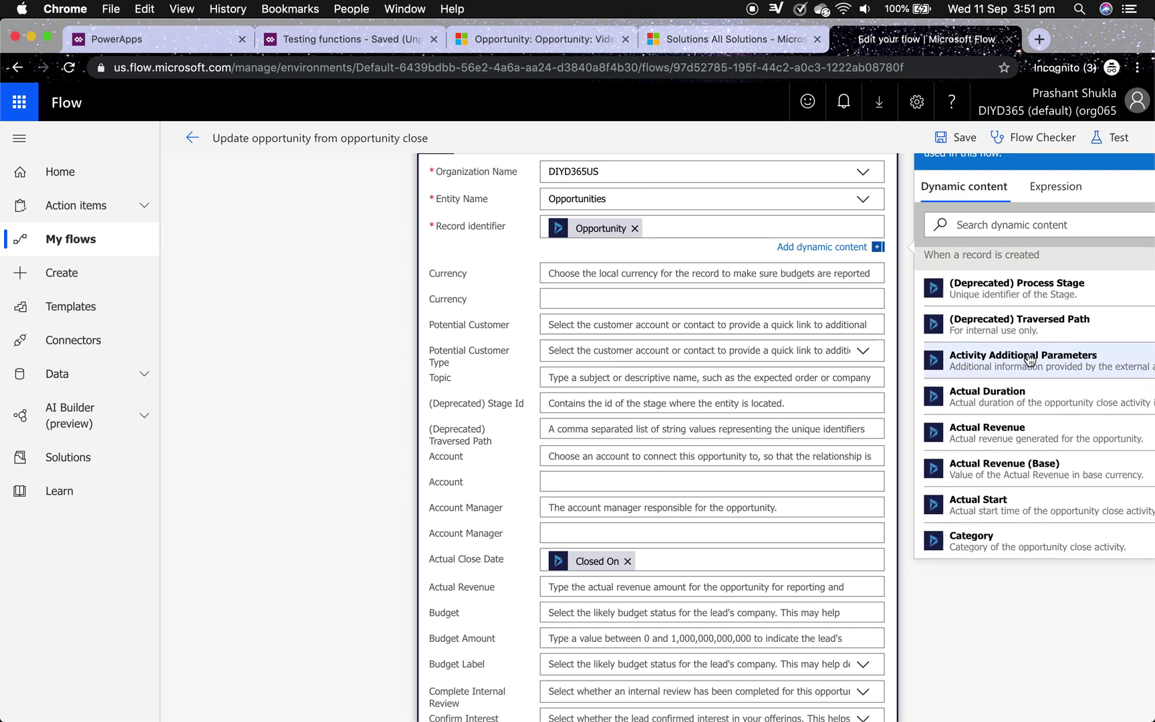
scroll(1029, 360, "up", 1)
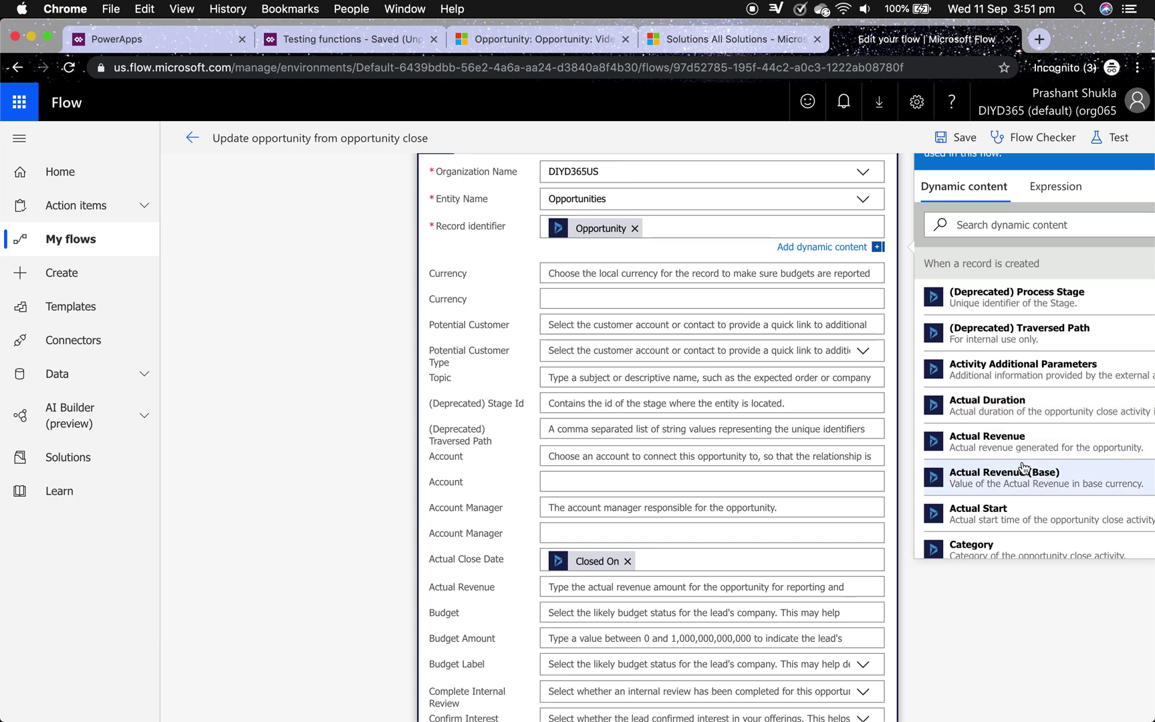
scroll(1026, 468, "down", 5)
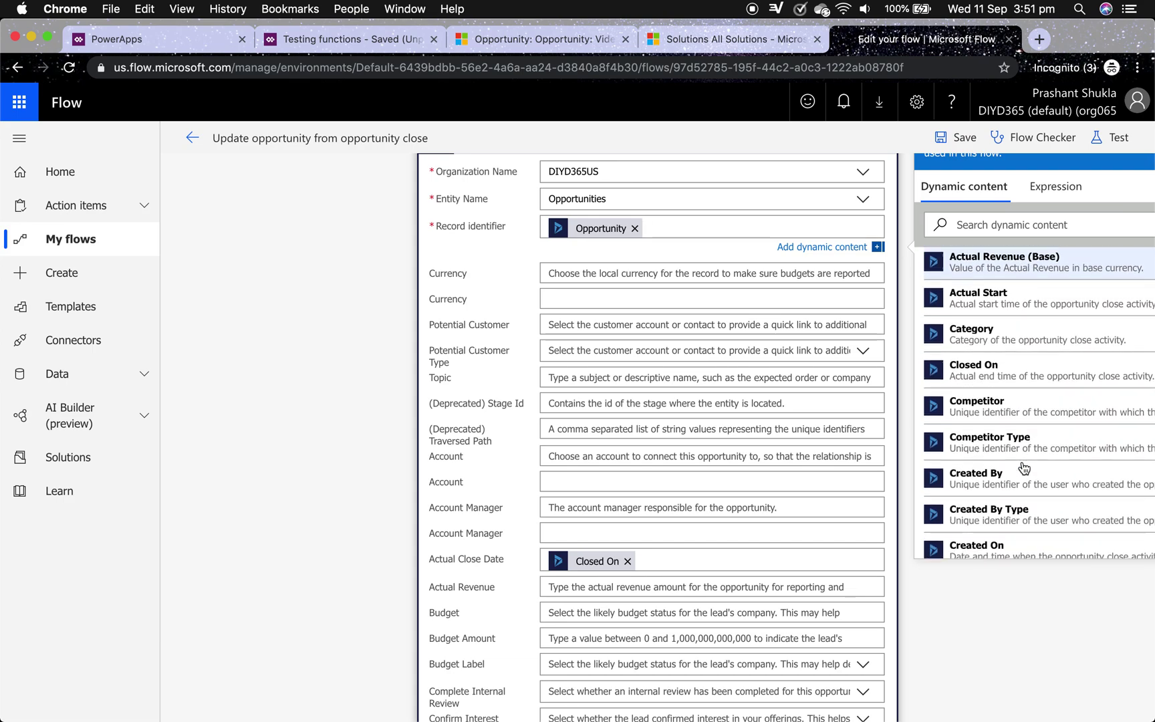
scroll(1000, 495, "down", 4)
scroll(1006, 492, "down", 3)
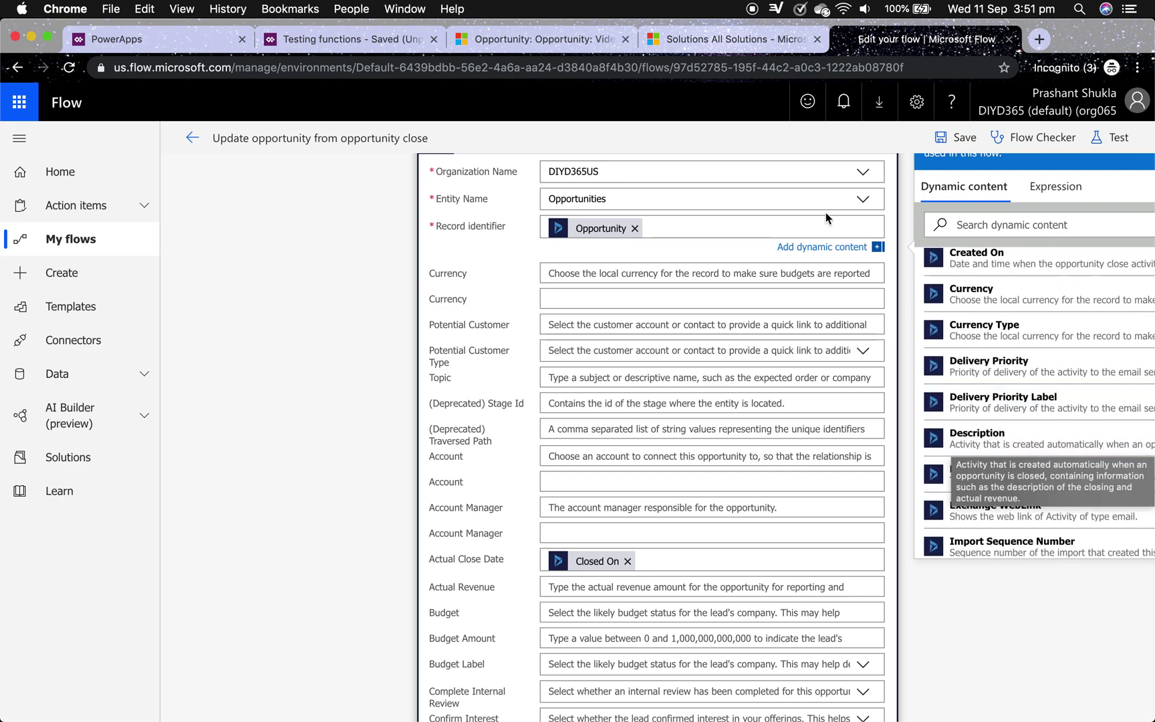
Save the Update opportunity from opportunity close flow and start a test using the "I'll perform the trigger action" option.
left_click(957, 148)
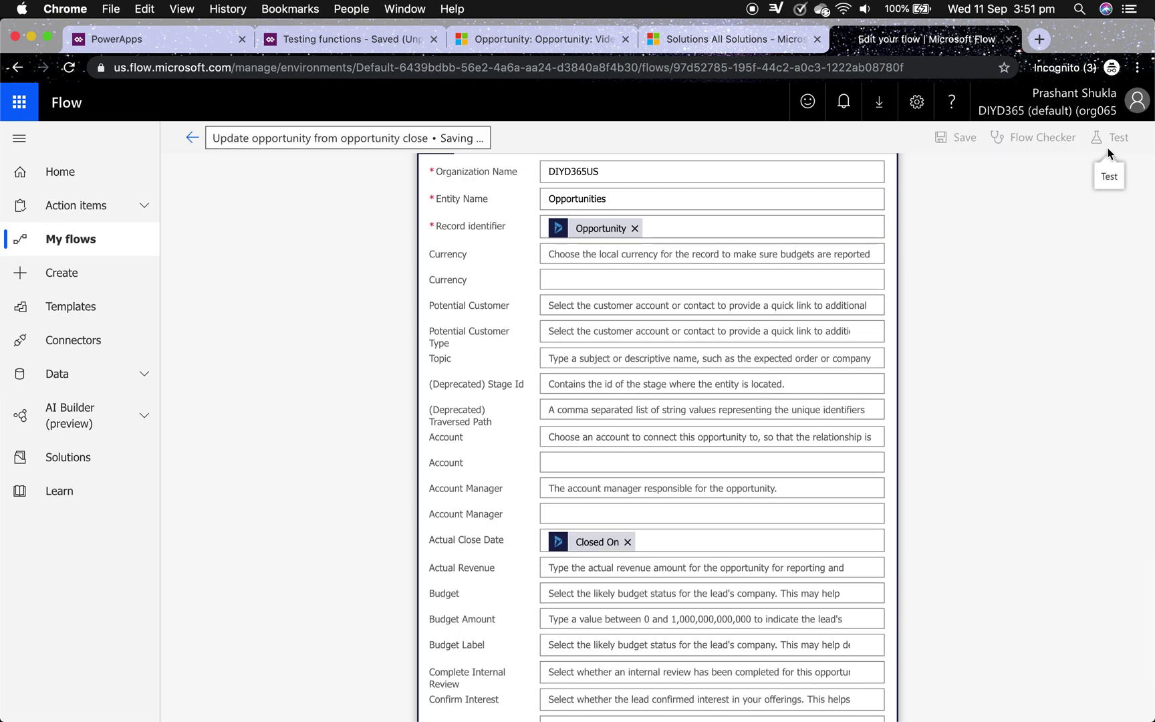
left_click(1108, 142)
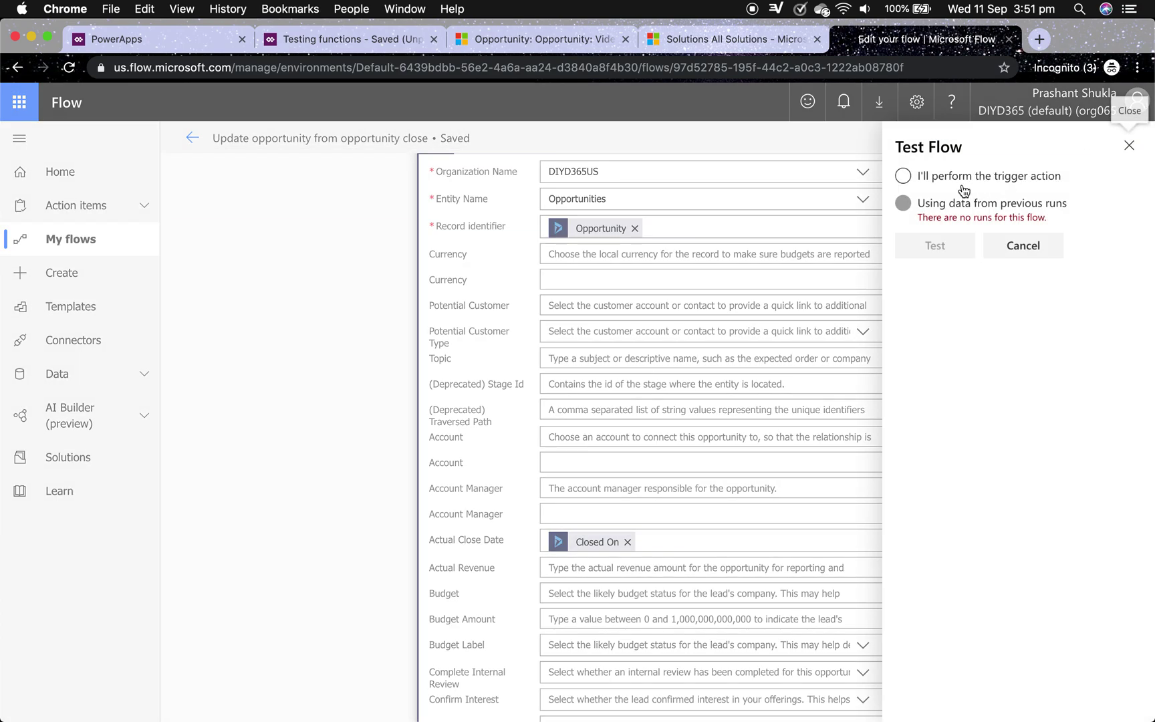
left_click(903, 176)
left_click(926, 246)
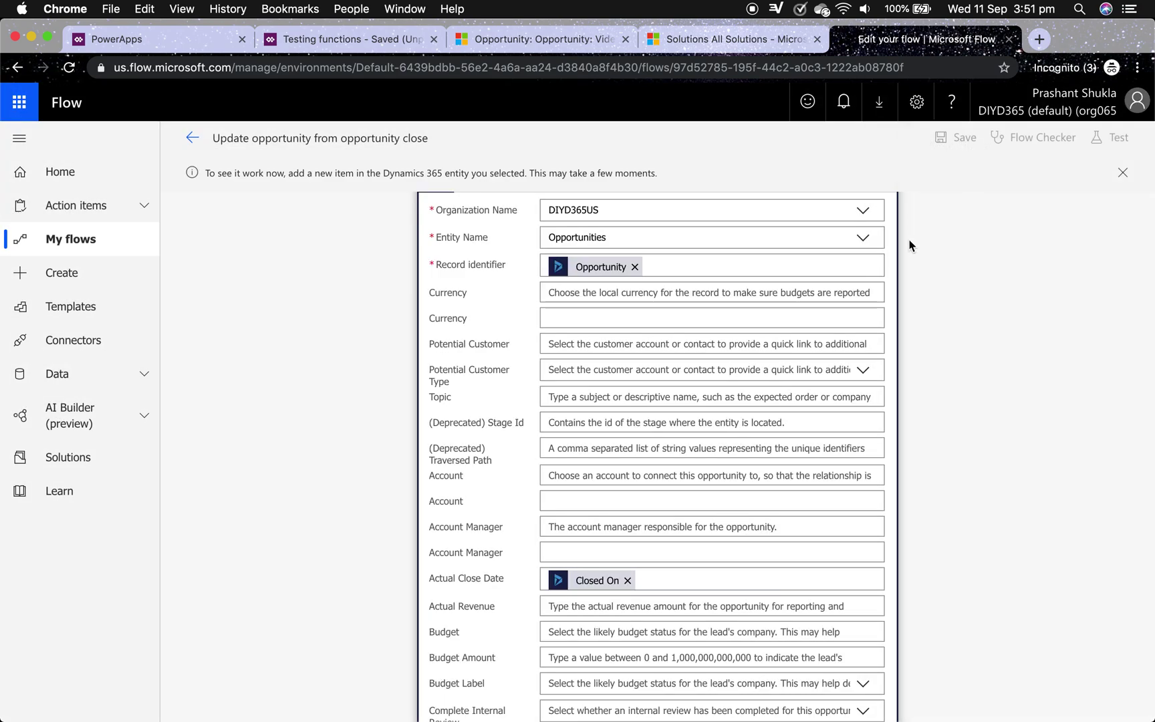
Save the prepared Opportunity Close details in Dynamics 365 to close the Video Hardware Upgrade opportunity as lost.
left_click(533, 42)
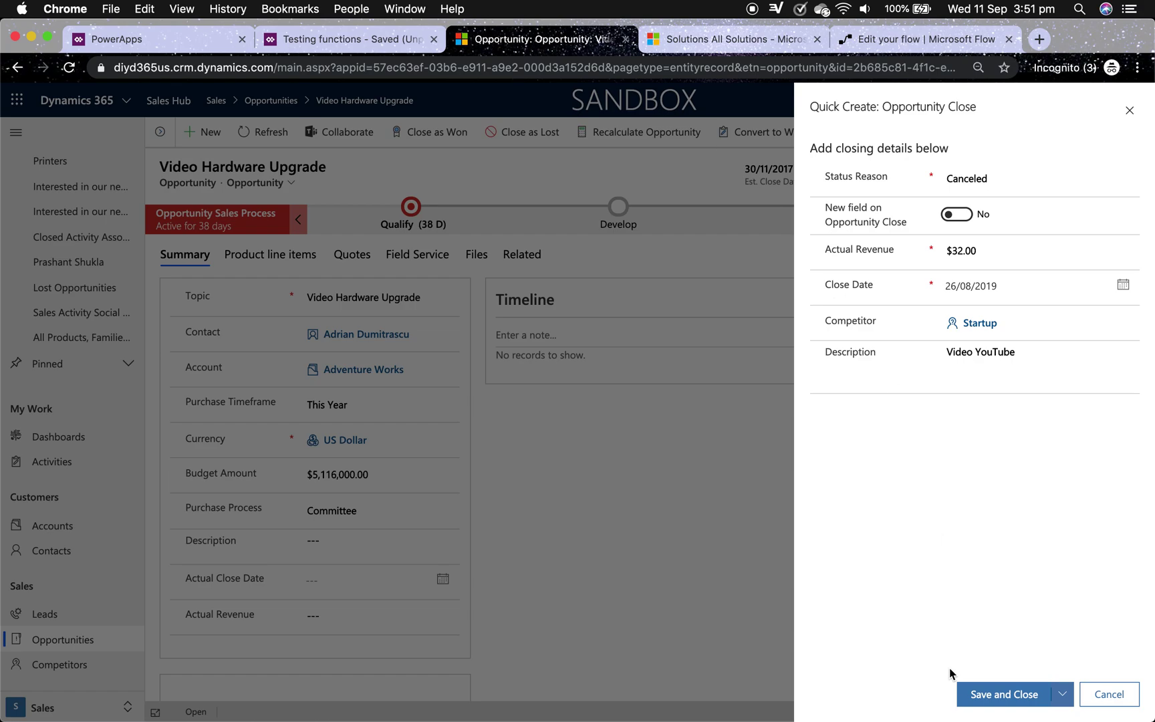
left_click(989, 695)
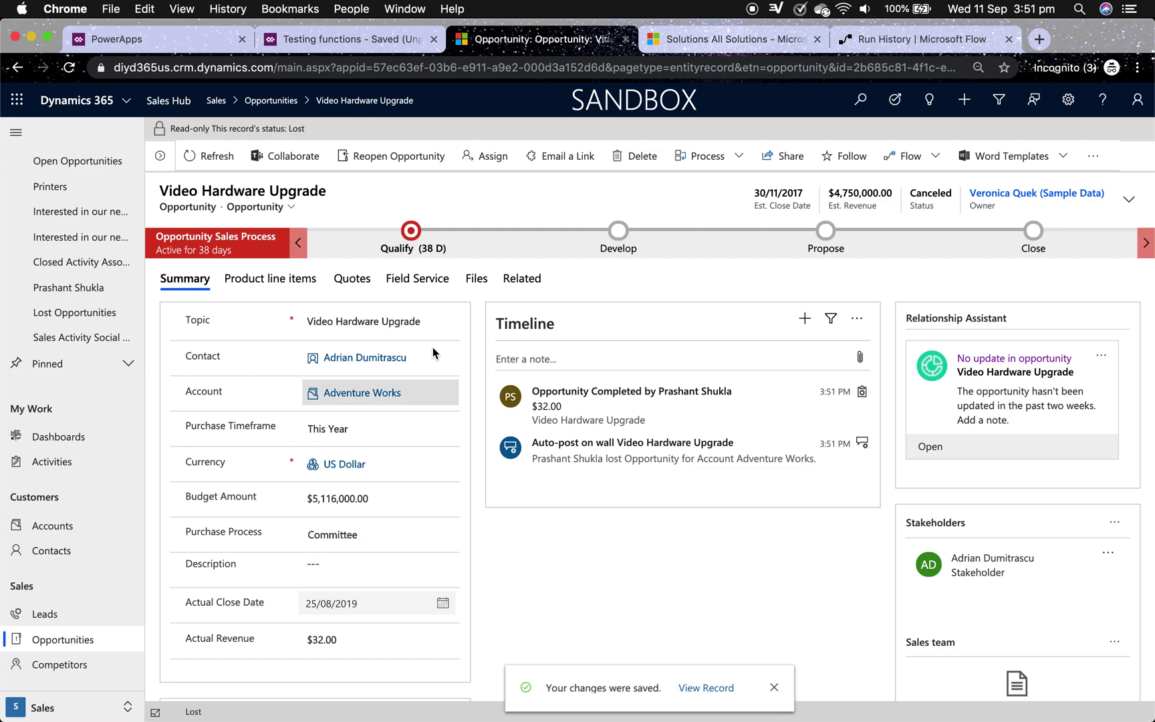
Refresh the Video Hardware Upgrade opportunity and check its closing fields along with the flow's run status.
left_click(211, 161)
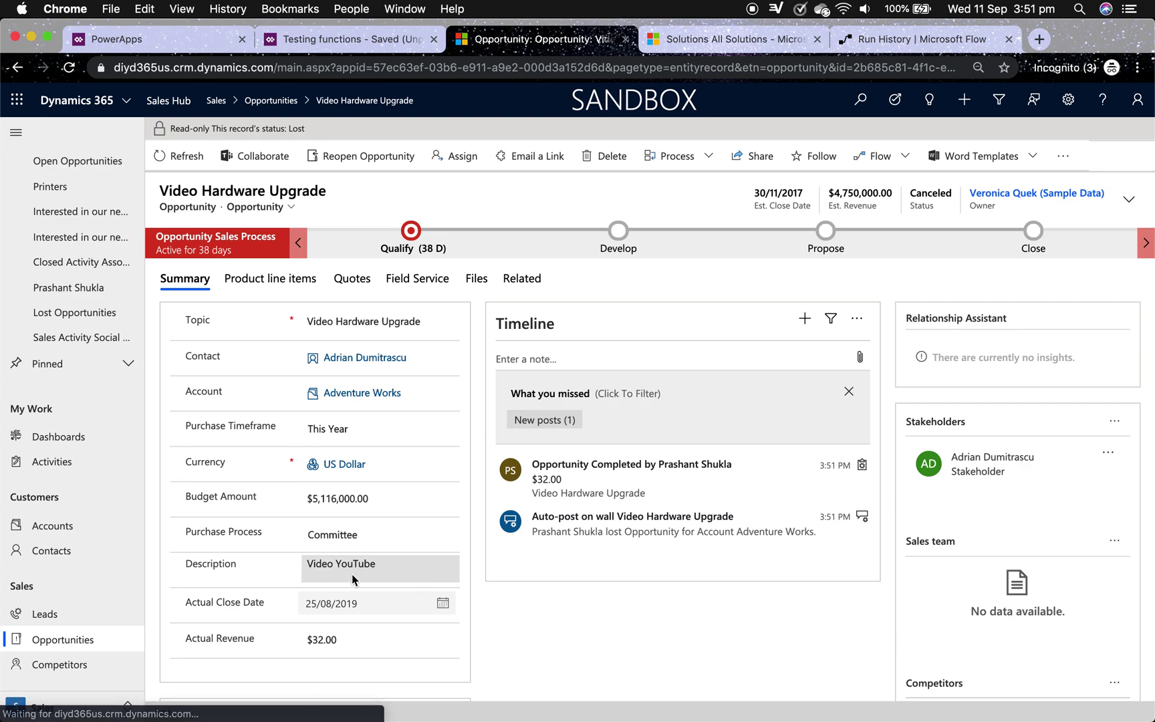
left_click(929, 41)
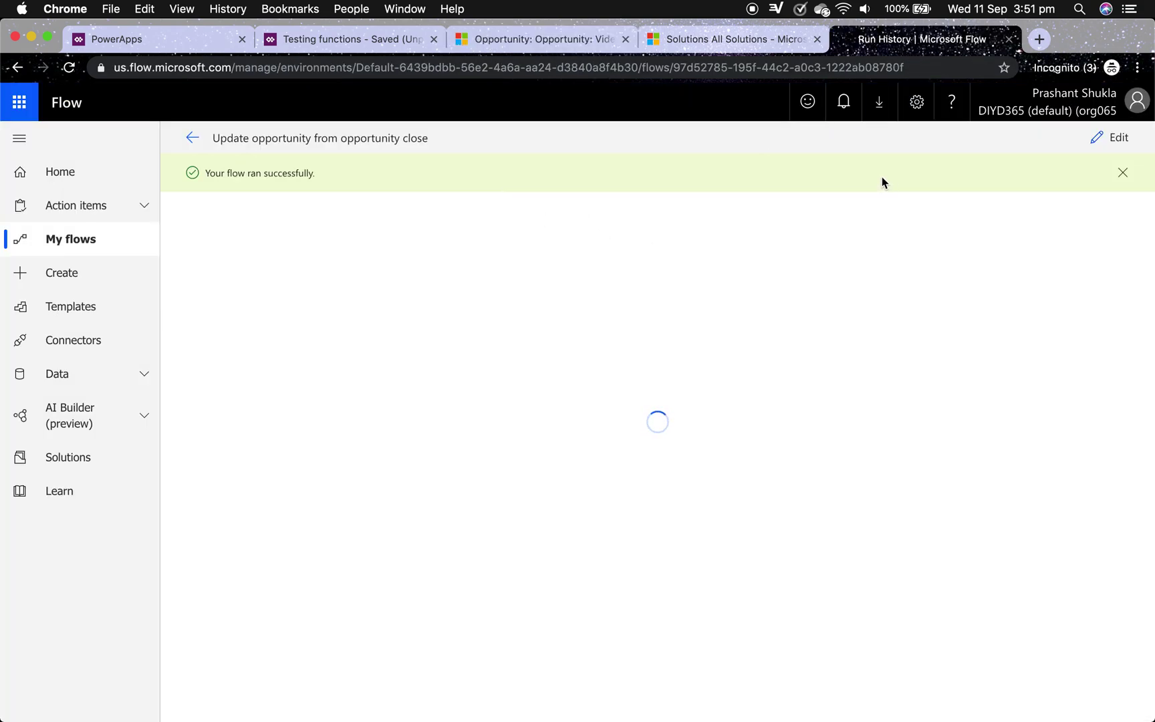
left_click(562, 41)
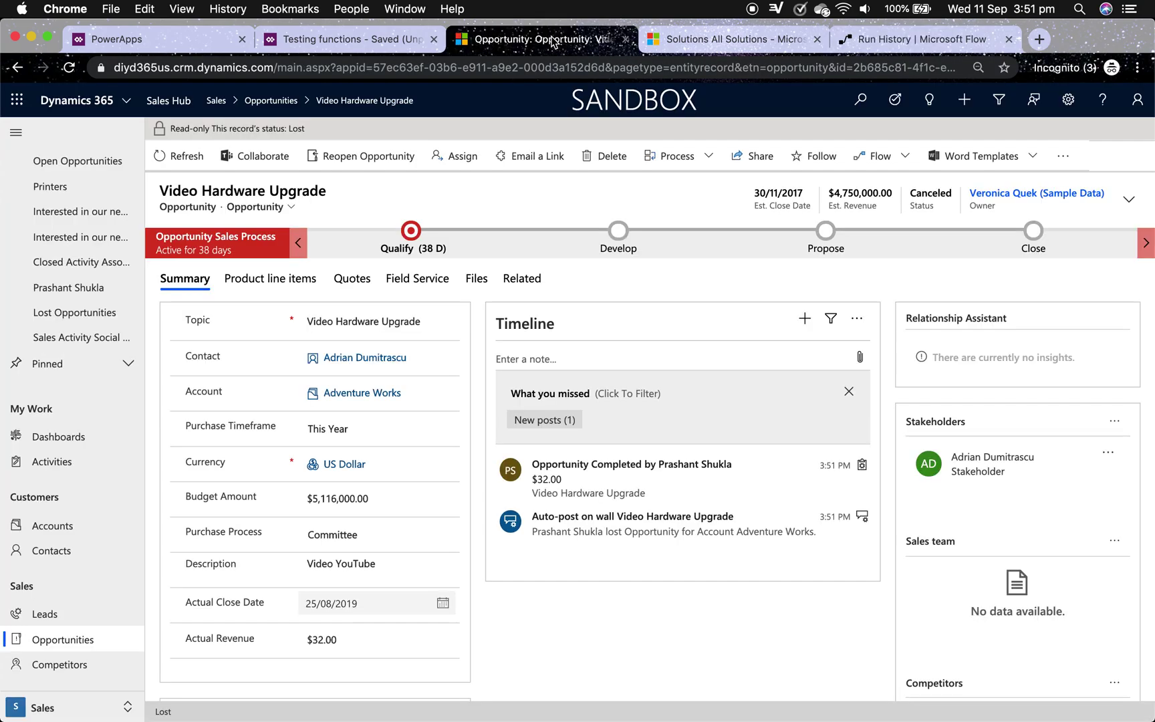